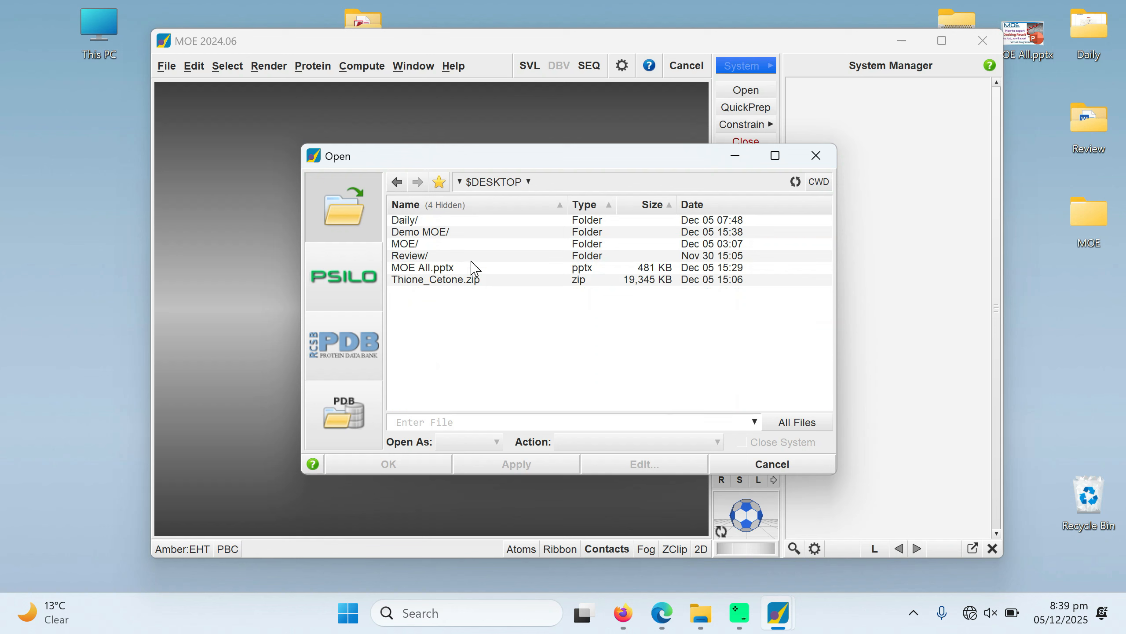
Make the Demo MOE folder on the desktop the current working directory and open the receptor file 3ln1_rec.moe.gz from it
{"action": "double_click", "coordinate": [405, 232]}
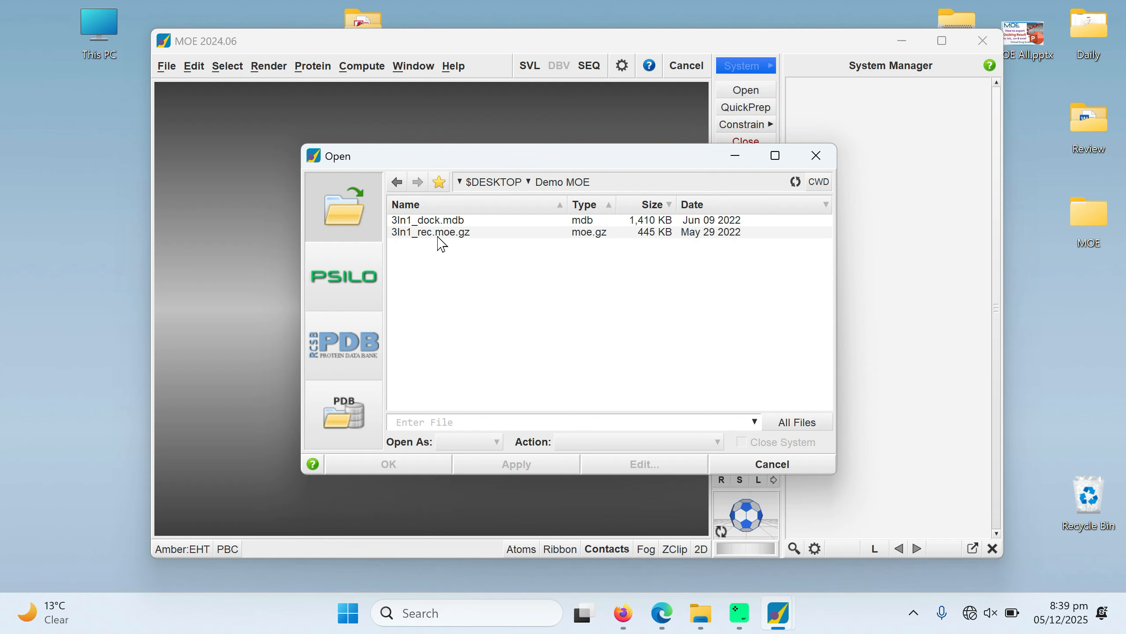
{"action": "left_click", "coordinate": [818, 183]}
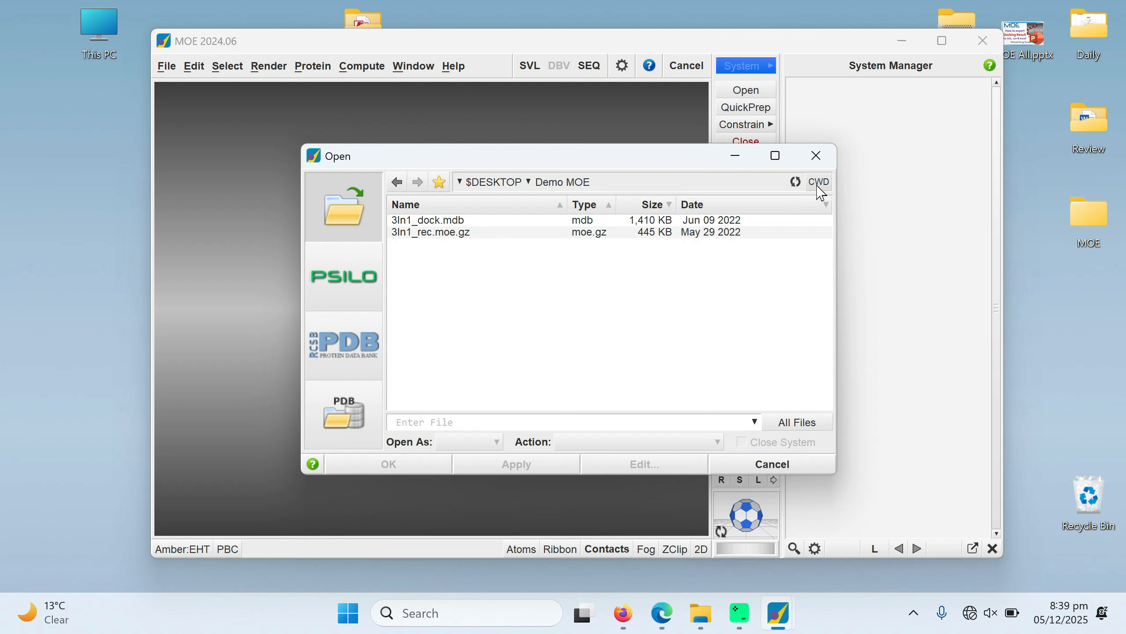
{"action": "double_click", "coordinate": [422, 234]}
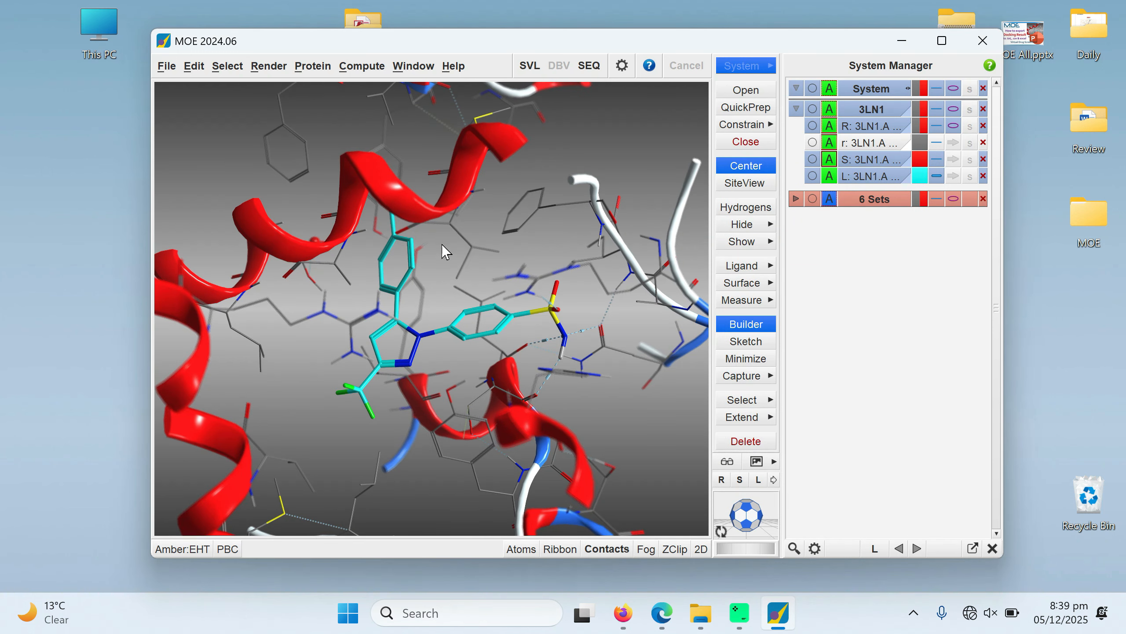
Open the docking database 3ln1_dock.mdb from the Demo MOE folder and look over its entries in the Database Viewer
{"action": "left_click", "coordinate": [167, 66]}
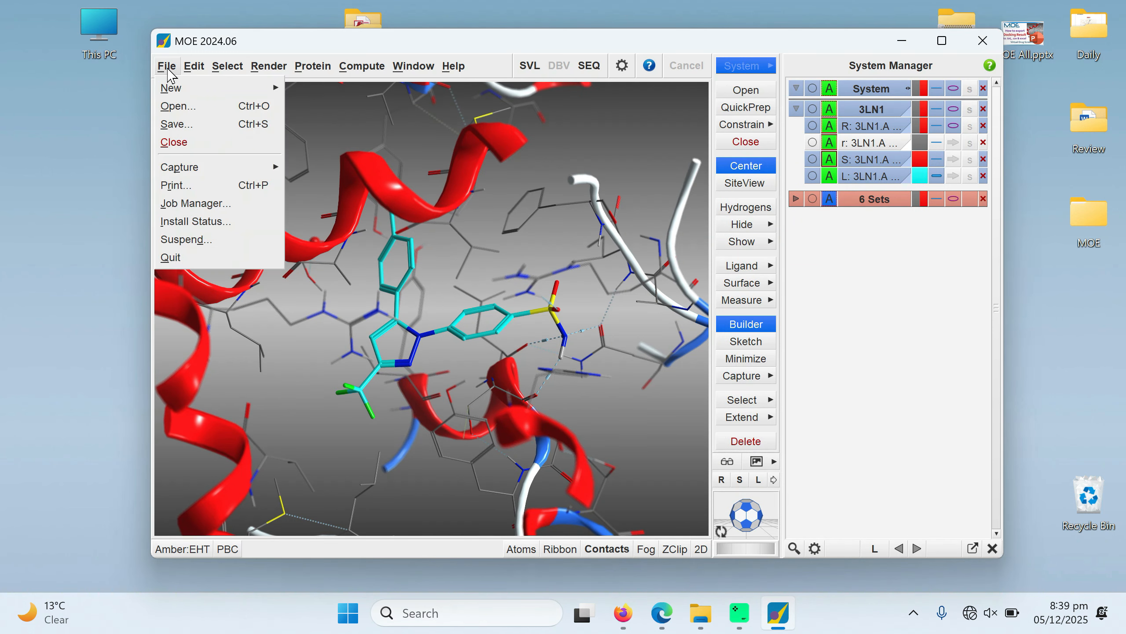
{"action": "left_click", "coordinate": [177, 107]}
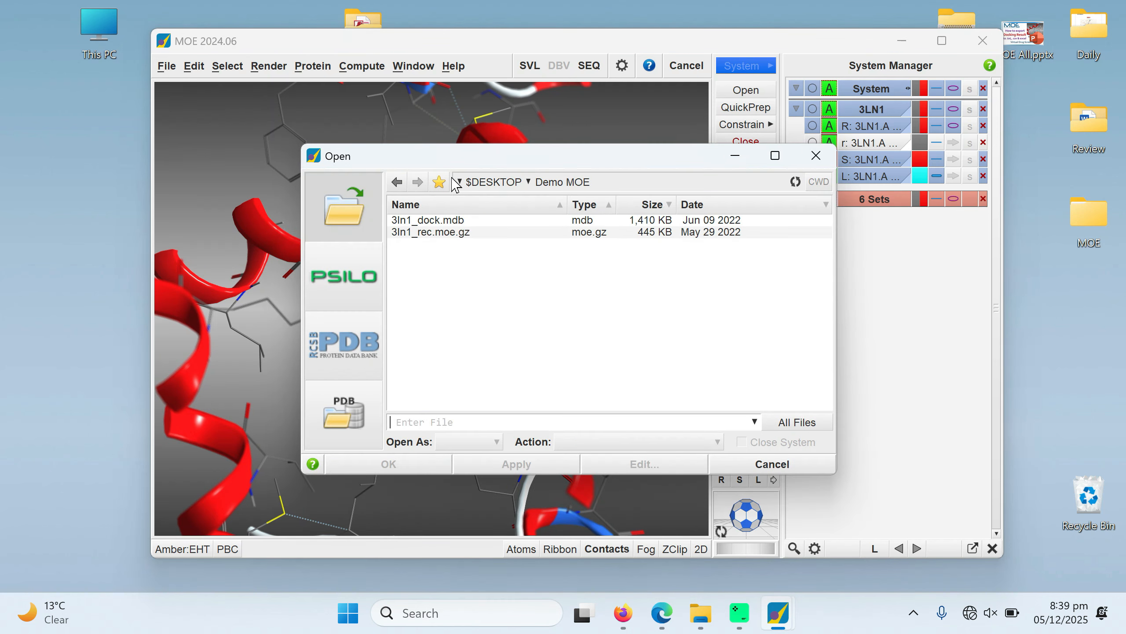
{"action": "left_click", "coordinate": [438, 220]}
{"action": "double_click", "coordinate": [438, 220]}
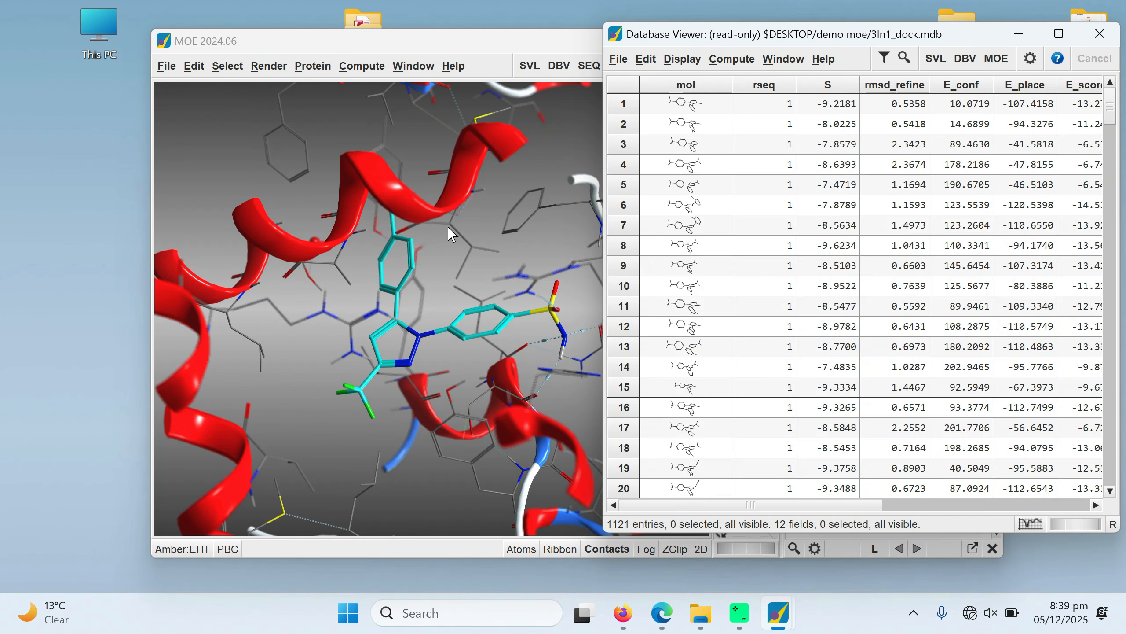
{"action": "left_click_drag", "start_coordinate": [745, 43], "coordinate": [675, 41]}
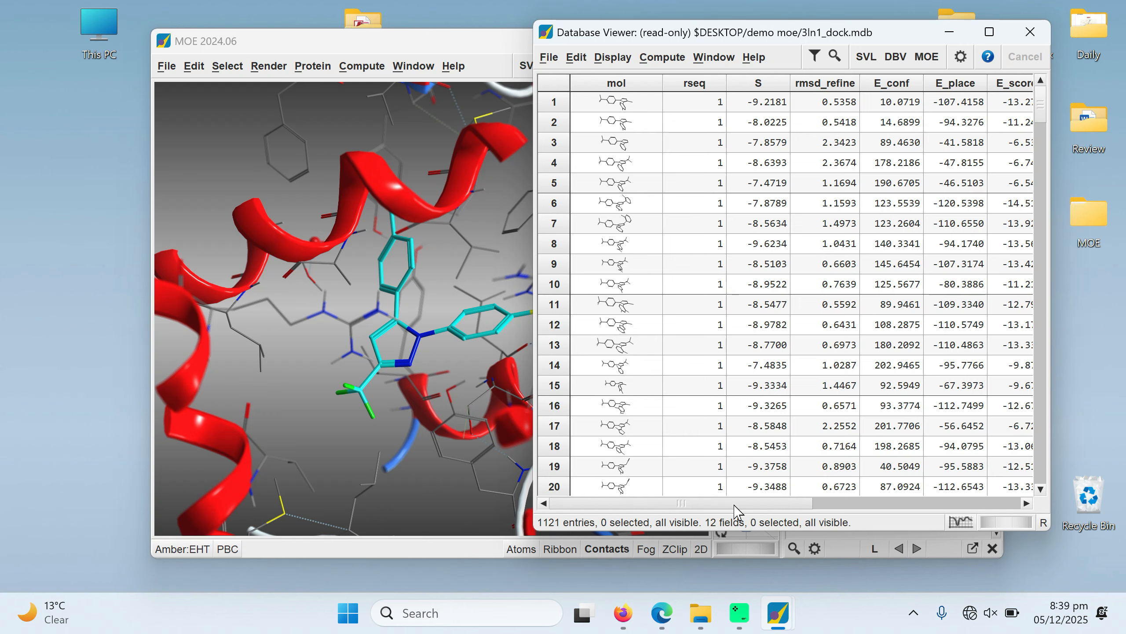
{"action": "mouse_move", "coordinate": [734, 506]}
{"action": "left_mouse_down"}
{"action": "mouse_move", "coordinate": [949, 508]}
{"action": "mouse_move", "coordinate": [718, 517]}
{"action": "left_mouse_up"}
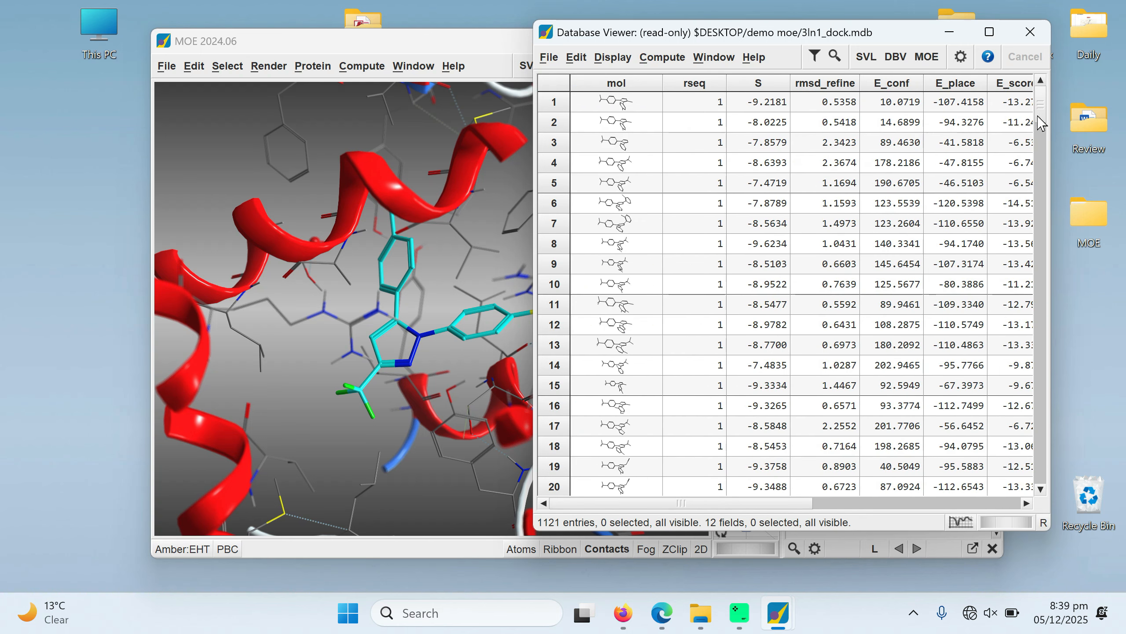
{"action": "left_click_drag", "start_coordinate": [1042, 121], "coordinate": [1073, 82]}
Export the docking database to the Demo MOE folder as a comma-separated SMILES / SEQ (.txt) file named "docking results"
{"action": "left_click", "coordinate": [547, 66]}
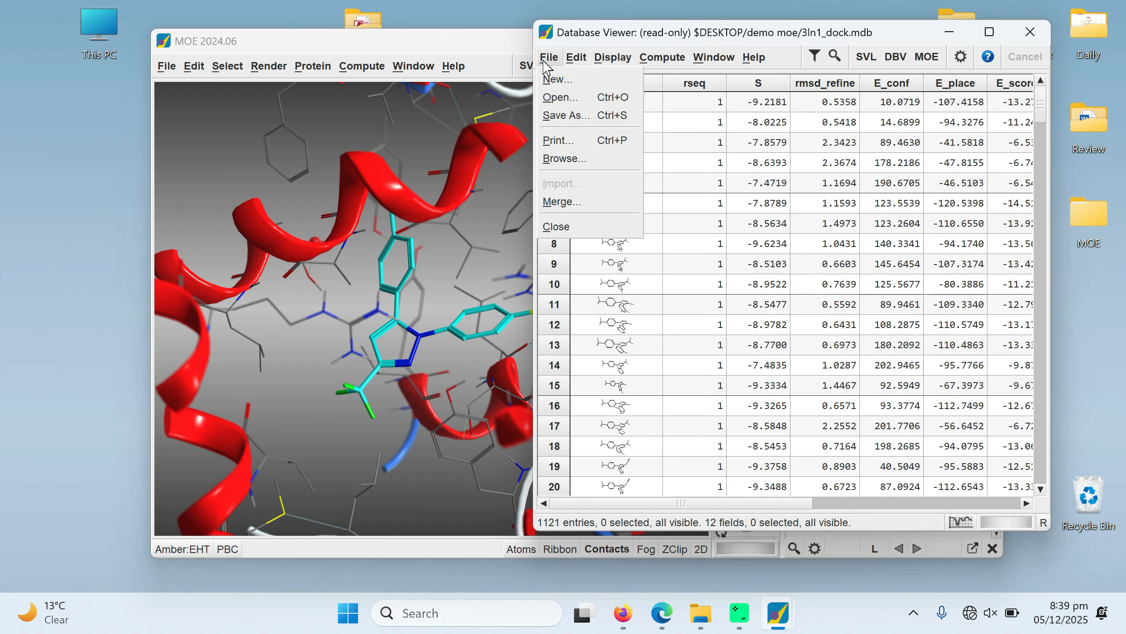
{"action": "left_click", "coordinate": [562, 116]}
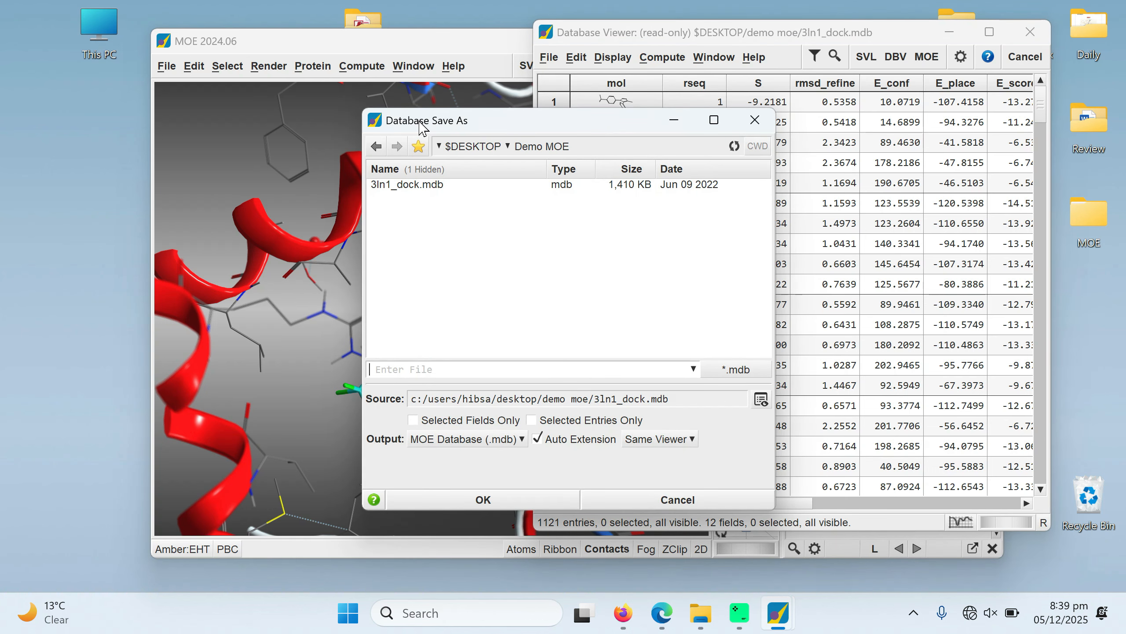
{"action": "left_click", "coordinate": [506, 445]}
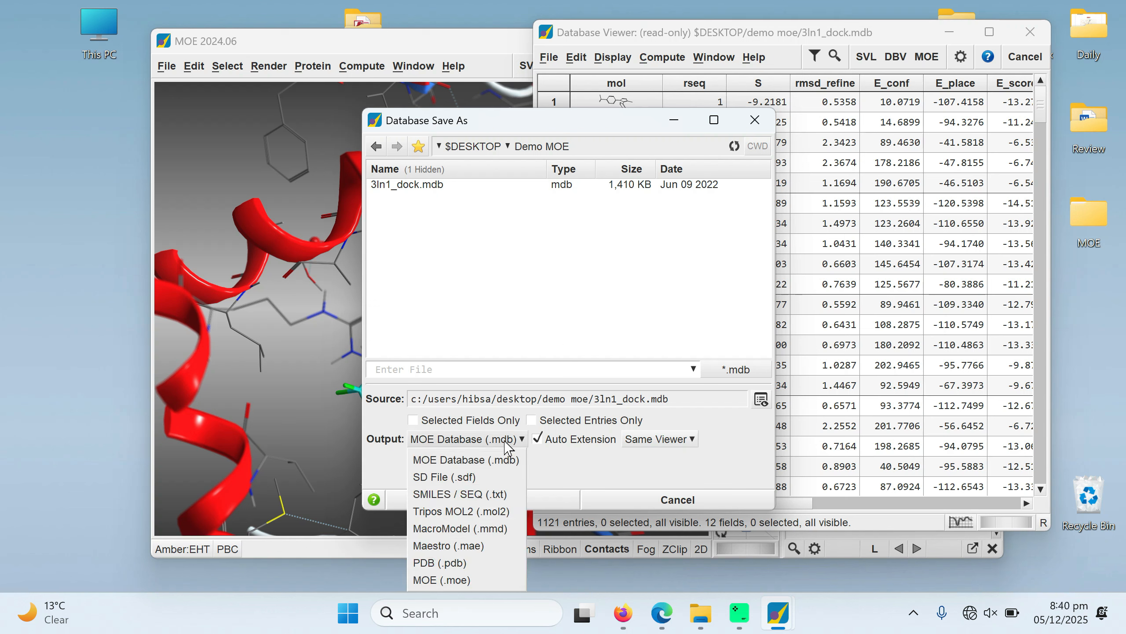
{"action": "left_click", "coordinate": [492, 501]}
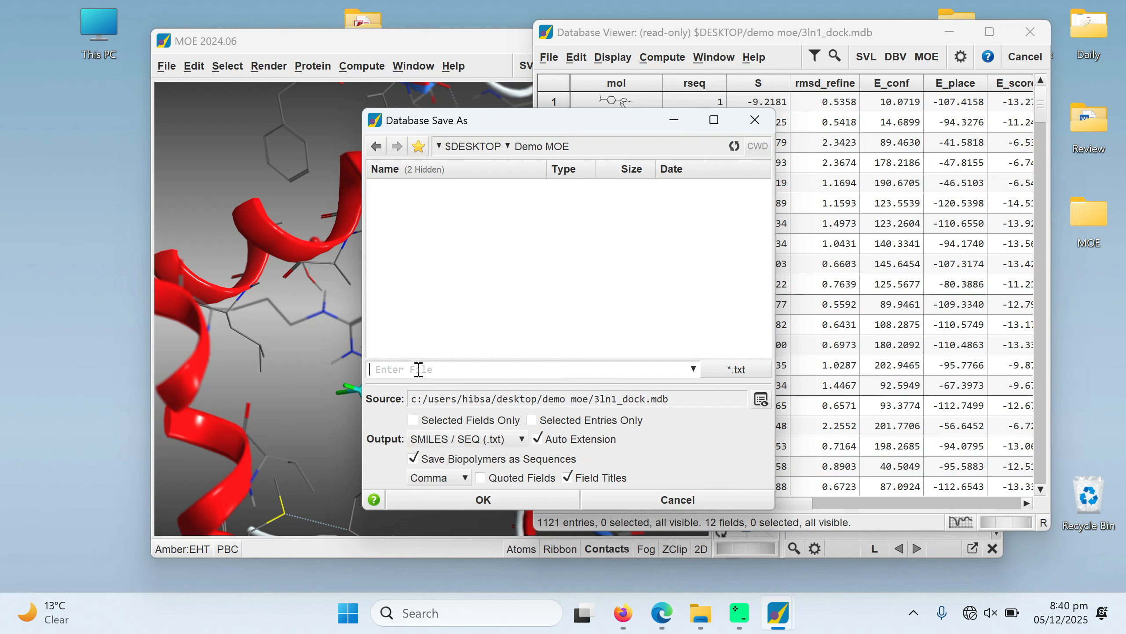
{"action": "type", "text": "docking results"}
{"action": "left_click", "coordinate": [755, 376]}
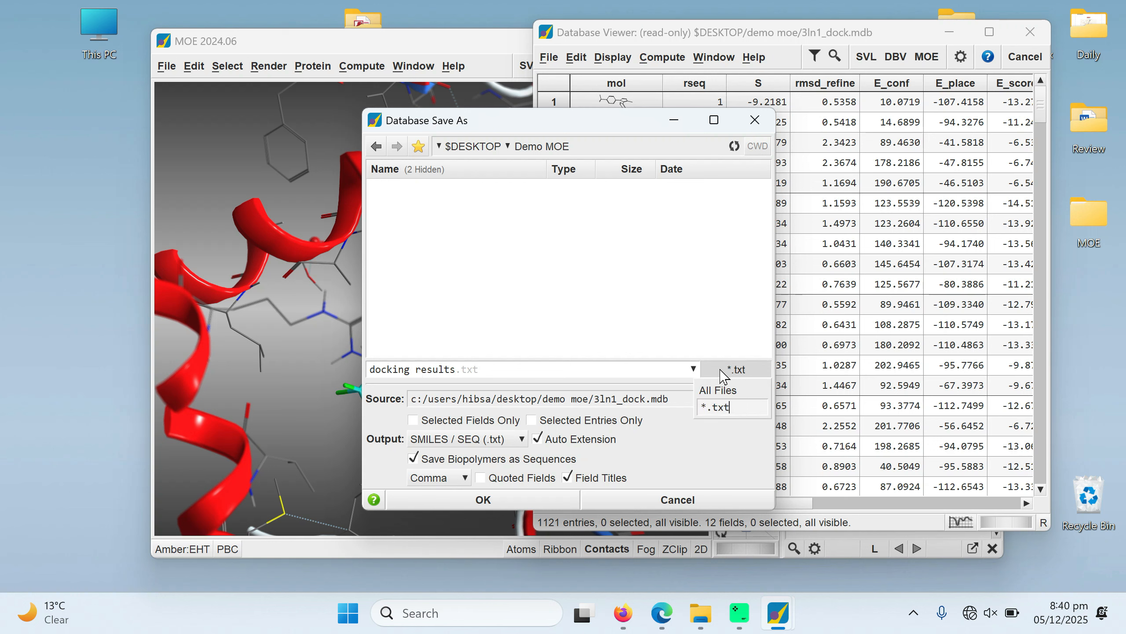
{"action": "left_click", "coordinate": [664, 317]}
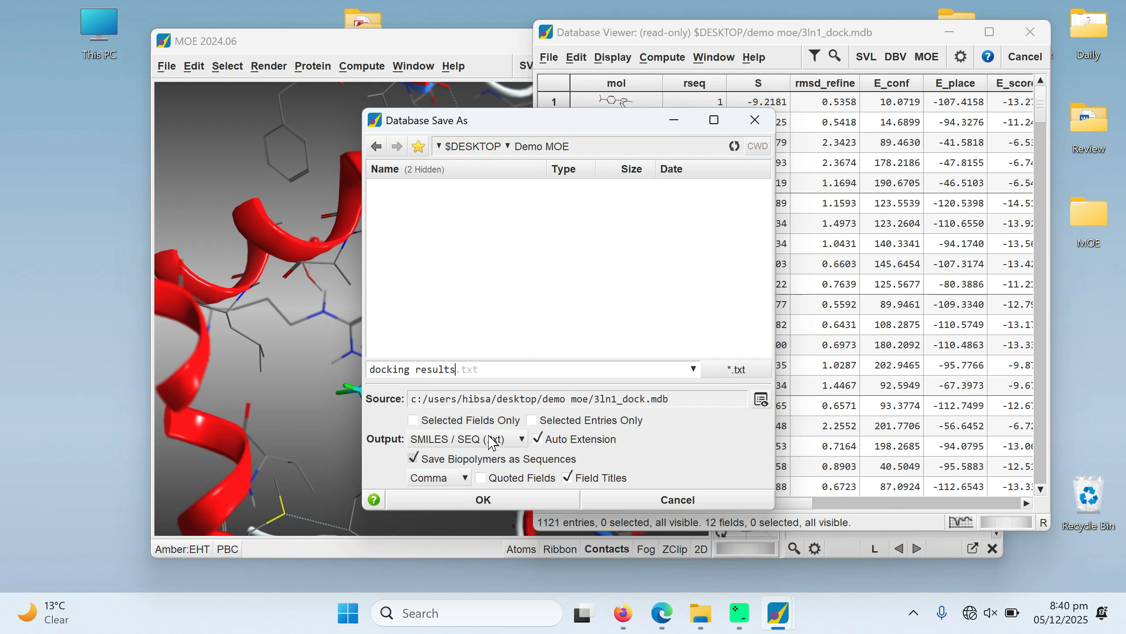
{"action": "left_click", "coordinate": [490, 499]}
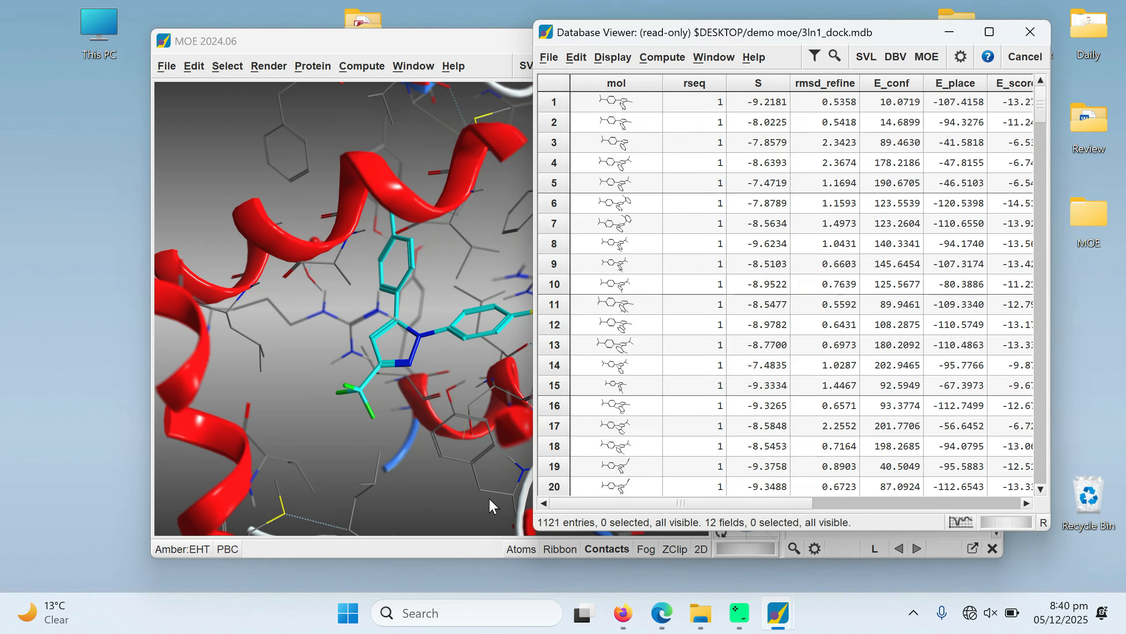
Minimise both MOE windows and open the Demo MOE folder on the desktop in File Explorer
{"action": "left_click", "coordinate": [945, 32]}
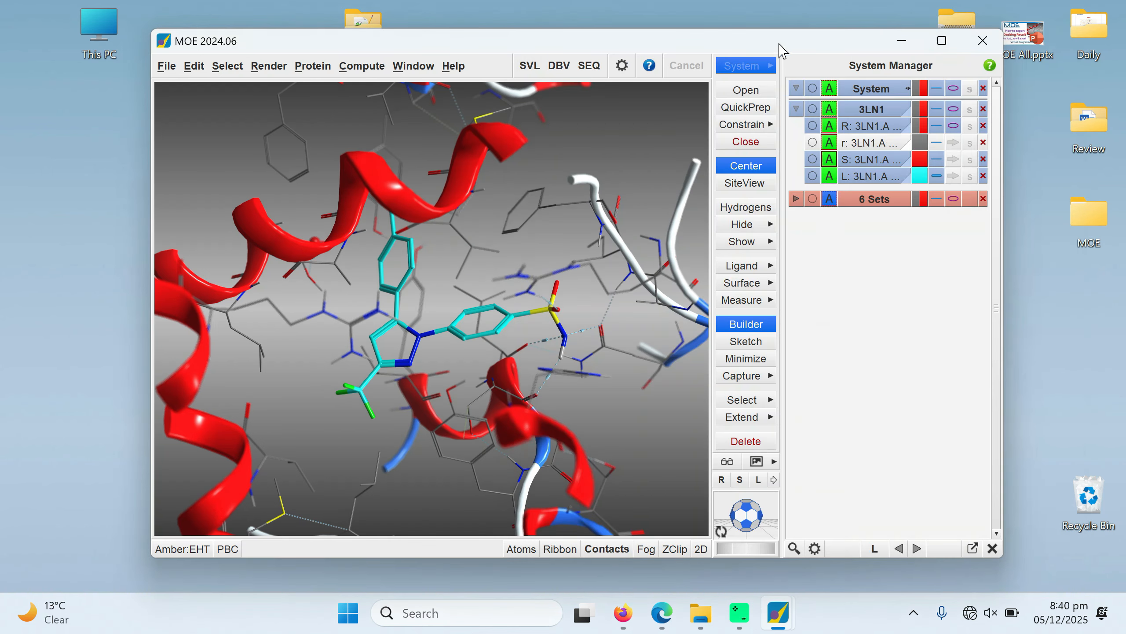
{"action": "left_click", "coordinate": [904, 41]}
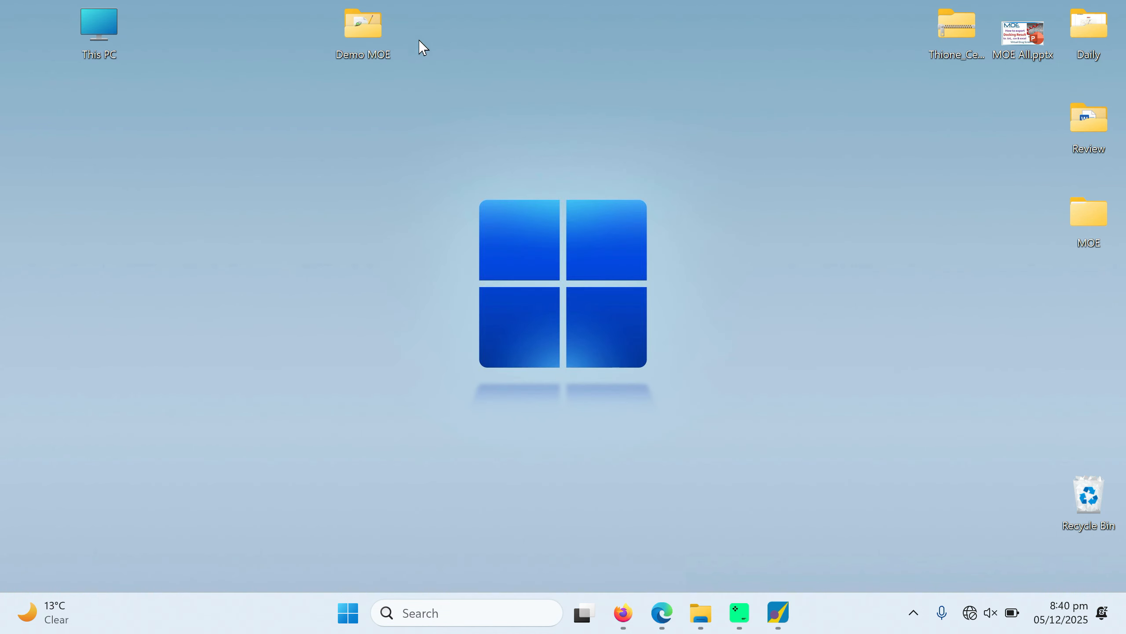
{"action": "double_click", "coordinate": [367, 38]}
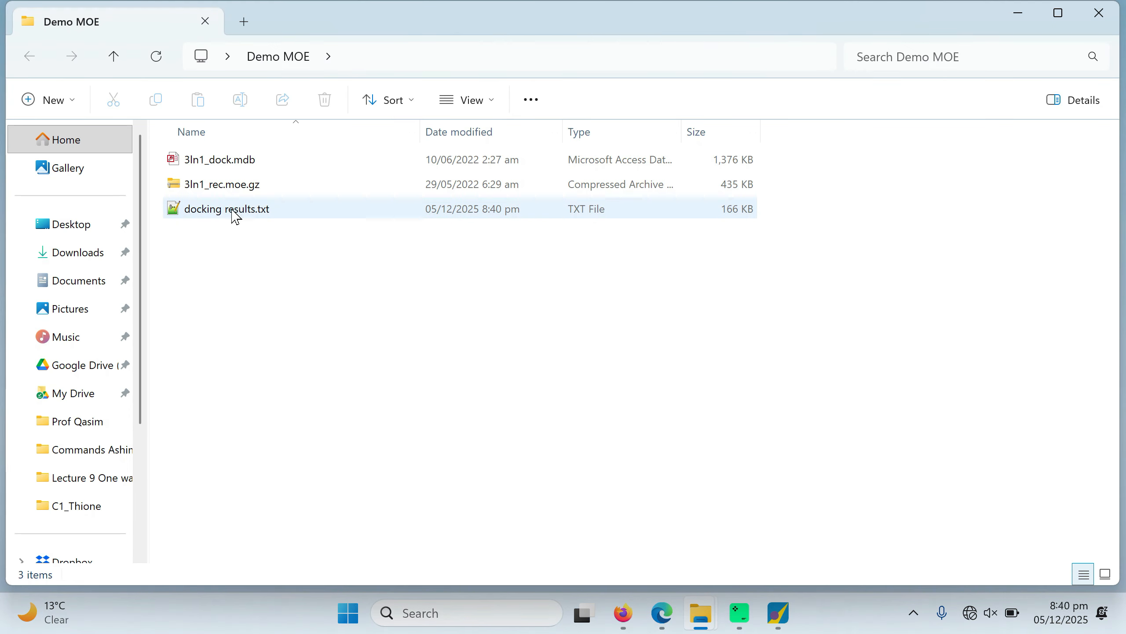
Examine the exported rows and field titles of docking results.txt in Notepad++, and close the file
{"action": "left_click", "coordinate": [216, 209]}
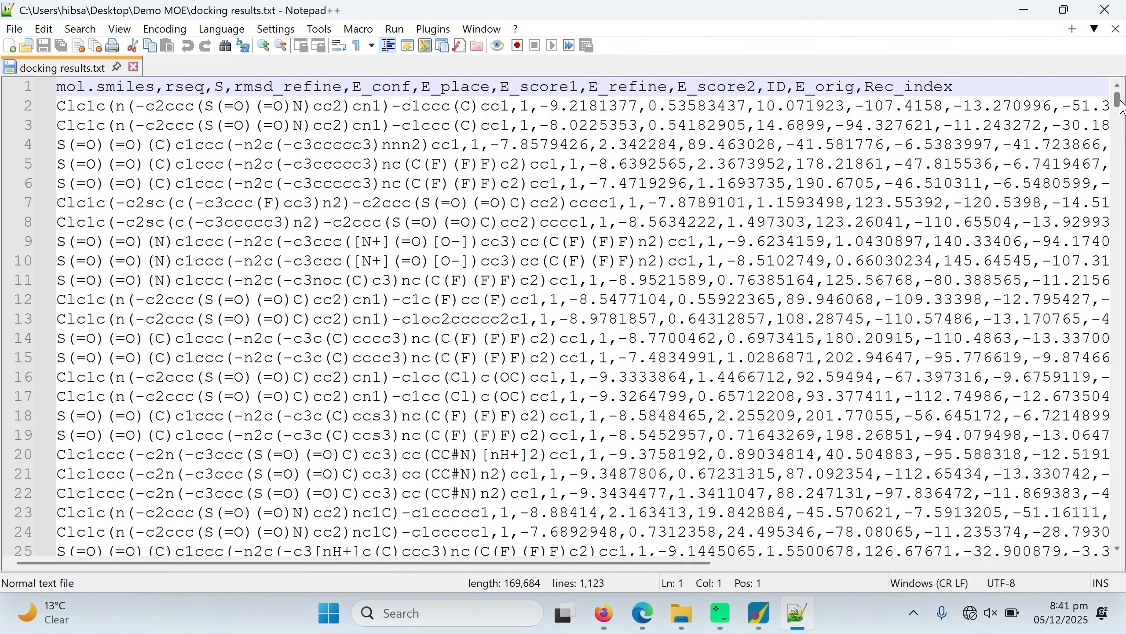
{"action": "mouse_move", "coordinate": [1119, 103]}
{"action": "left_mouse_down"}
{"action": "mouse_move", "coordinate": [1119, 465]}
{"action": "mouse_move", "coordinate": [1119, 104]}
{"action": "left_mouse_up"}
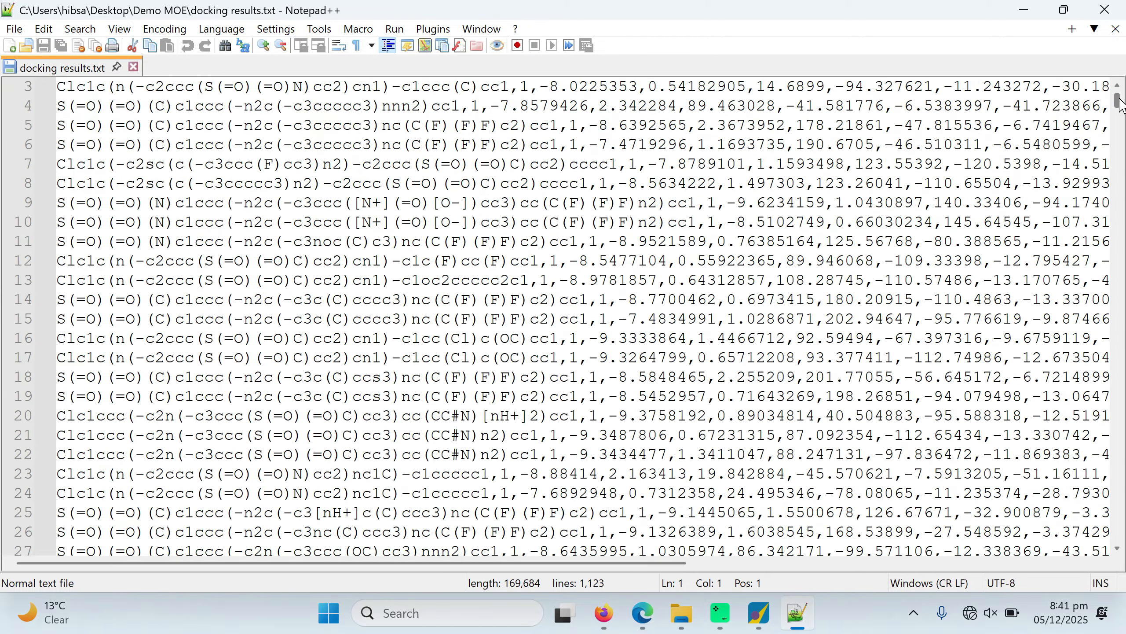
{"action": "left_click", "coordinate": [1113, 8]}
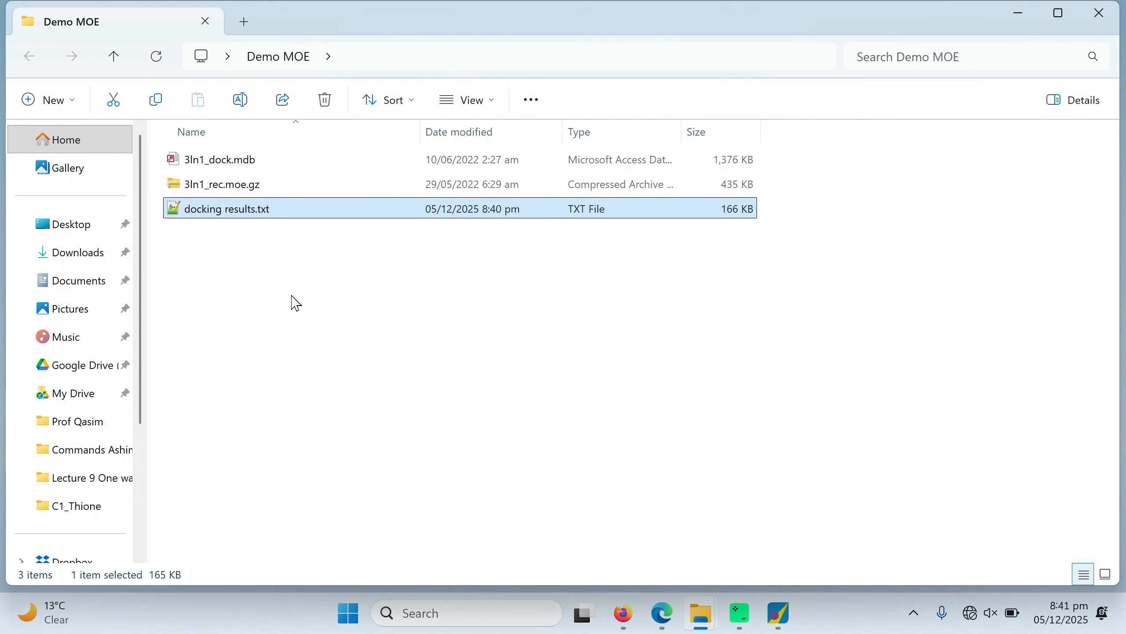
Create a new Microsoft Excel worksheet named "docking result" in the Demo MOE folder
{"action": "left_click", "coordinate": [257, 291]}
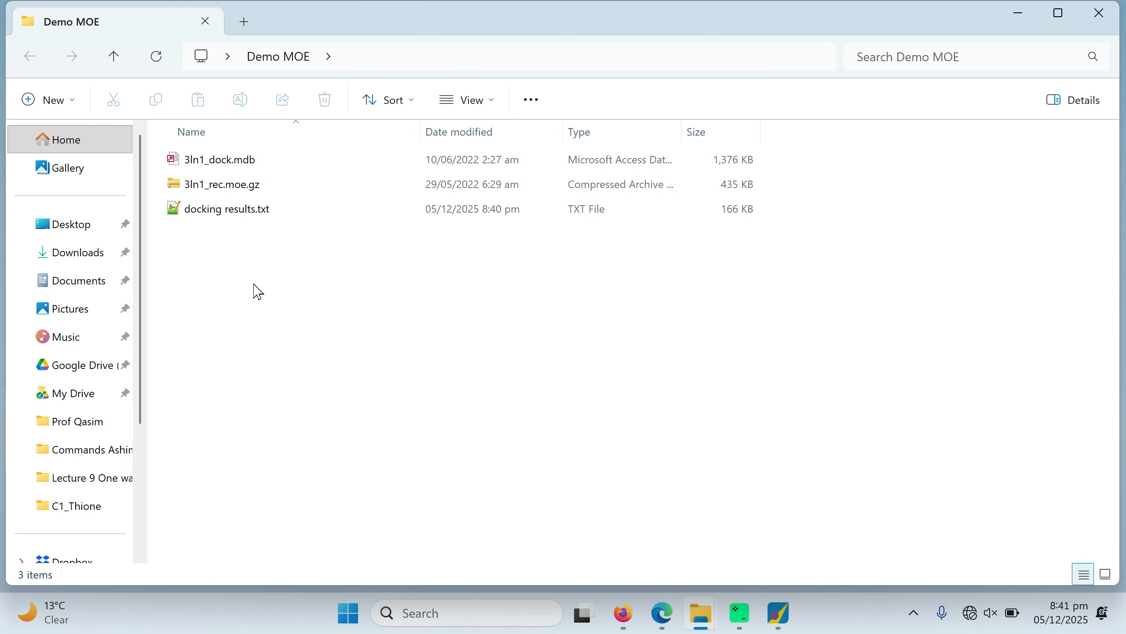
{"action": "right_click", "coordinate": [256, 291]}
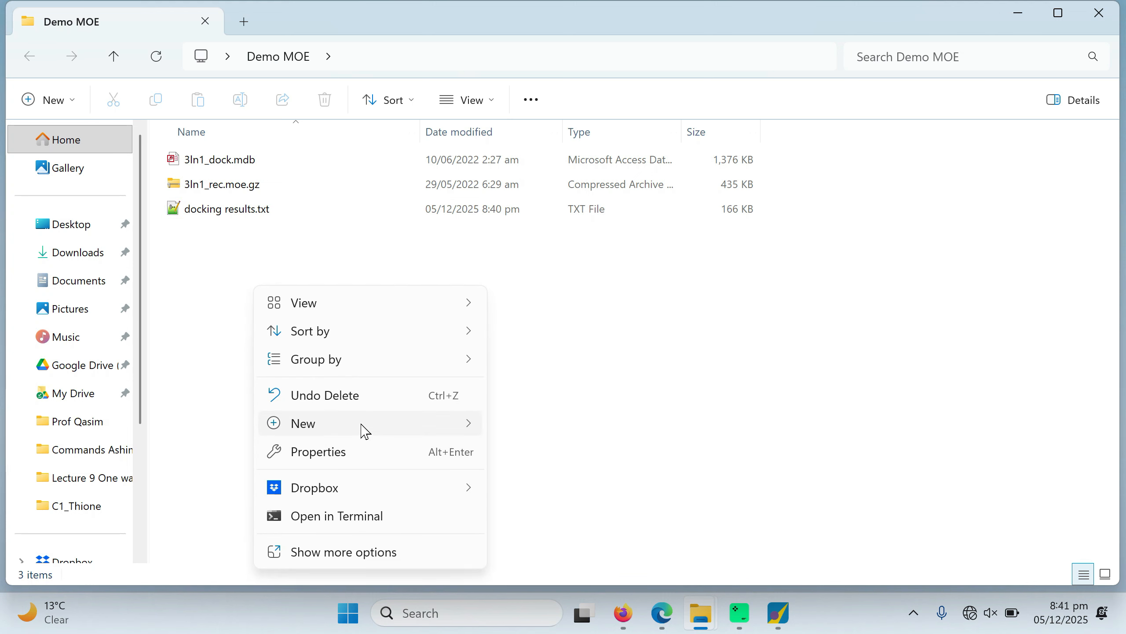
{"action": "mouse_move", "coordinate": [364, 430]}
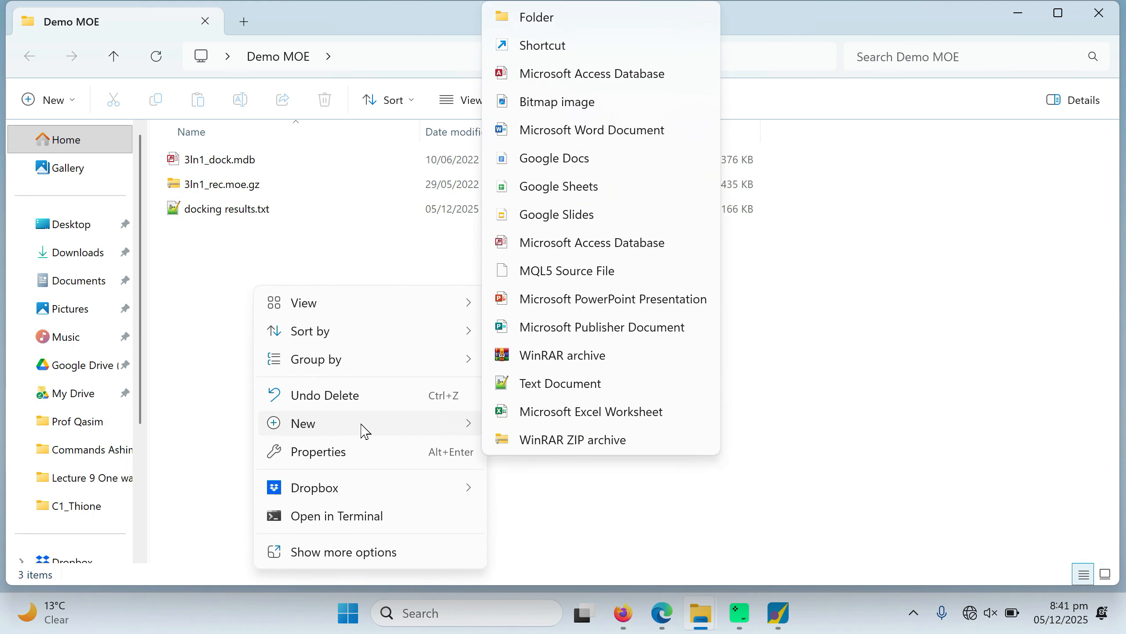
{"action": "left_click", "coordinate": [545, 415]}
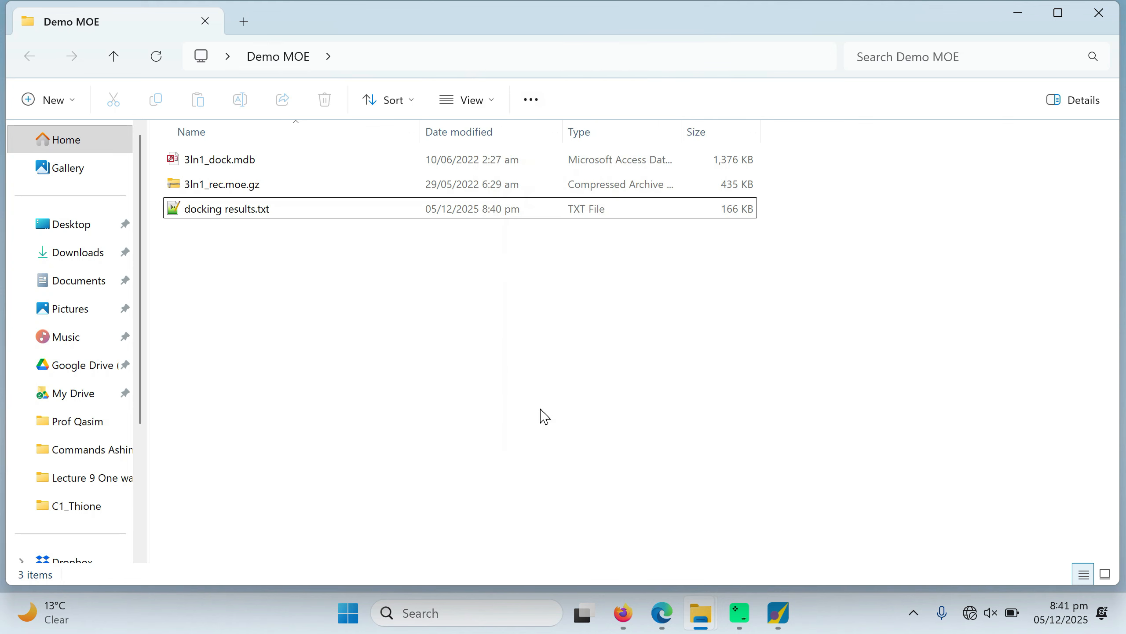
{"action": "type", "text": "docking "}
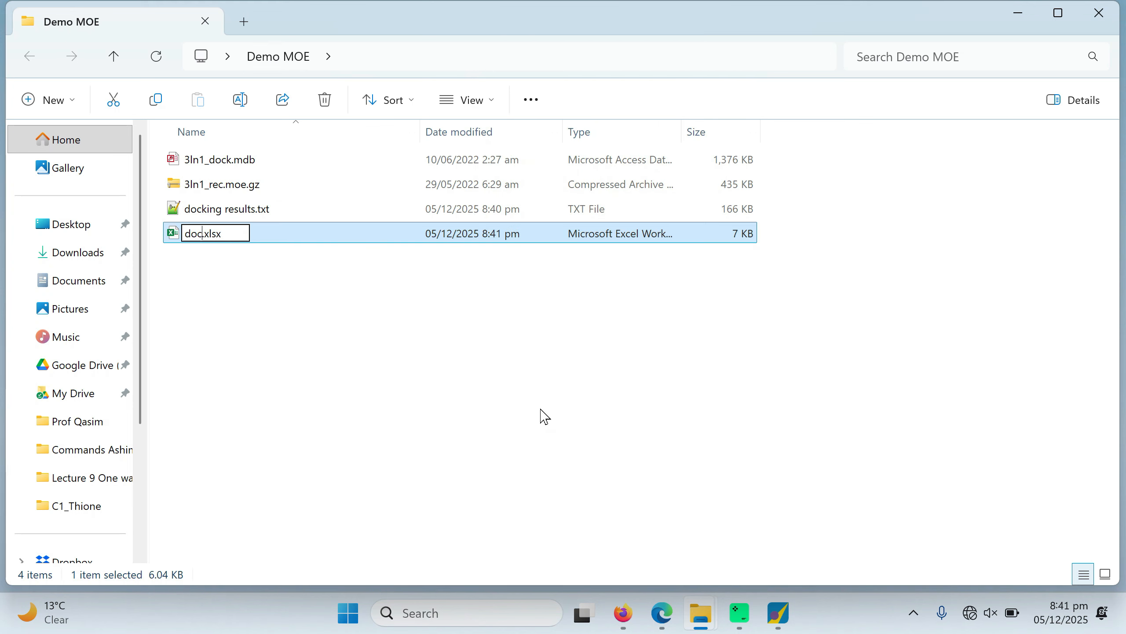
{"action": "type", "text": "result"}
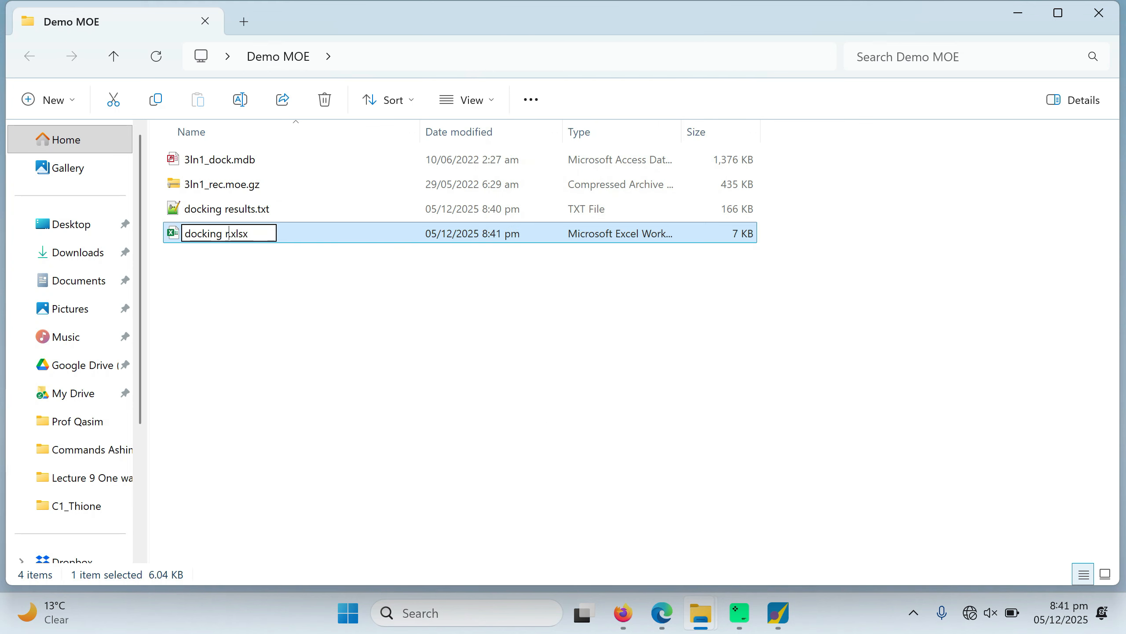
{"action": "key", "text": "Return"}
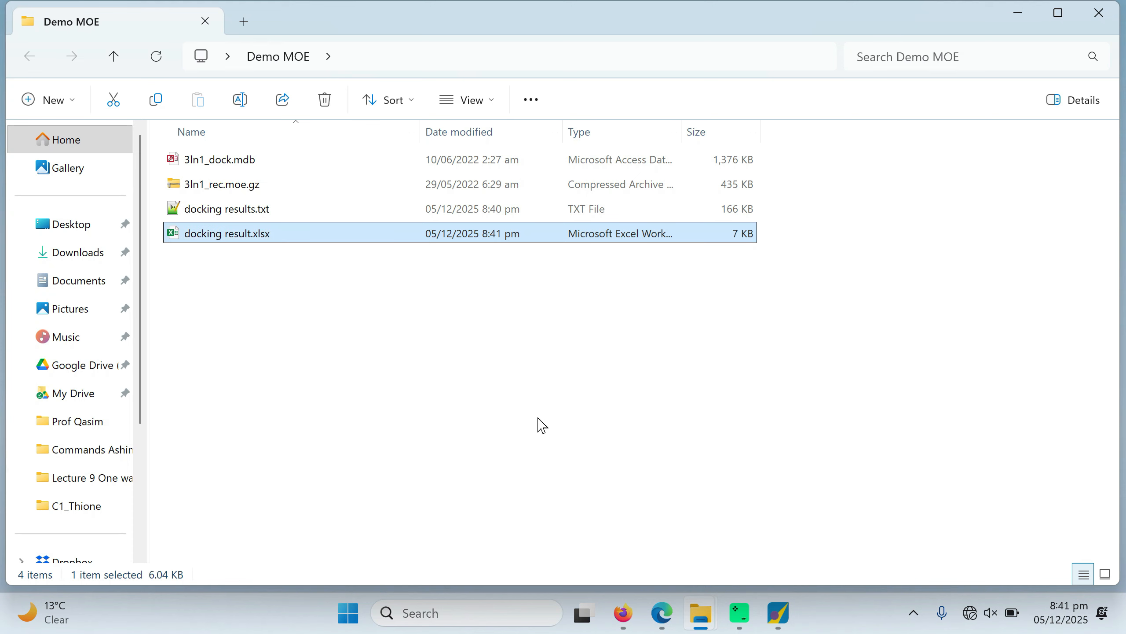
Open the docking result.xlsx workbook in Excel and bring up the file browser for opening another file
{"action": "double_click", "coordinate": [224, 234]}
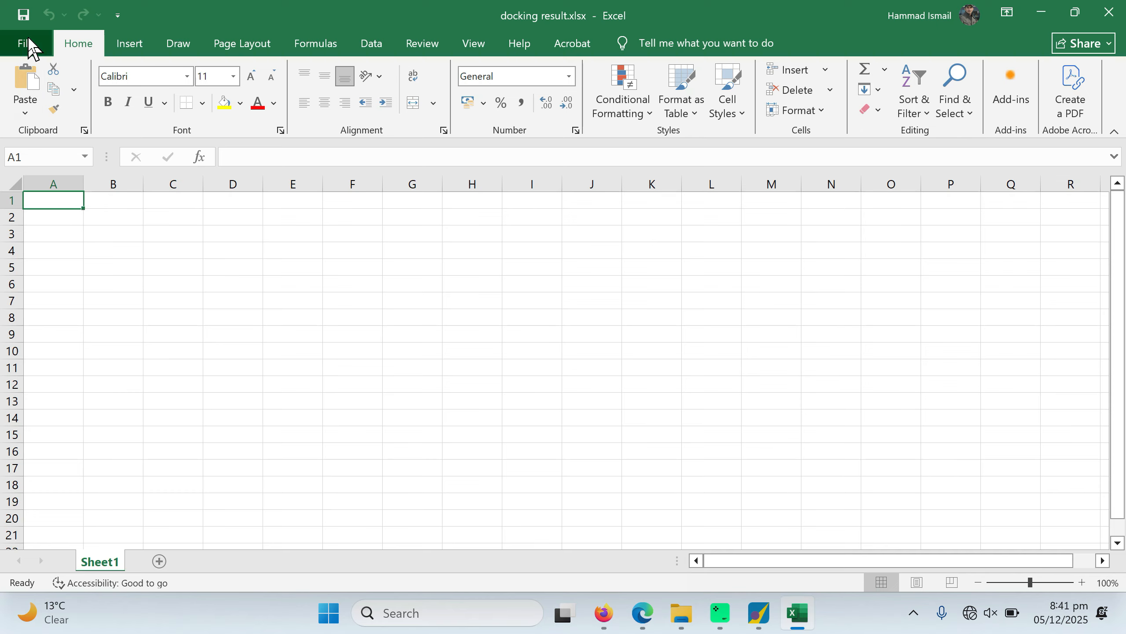
{"action": "left_click", "coordinate": [27, 43]}
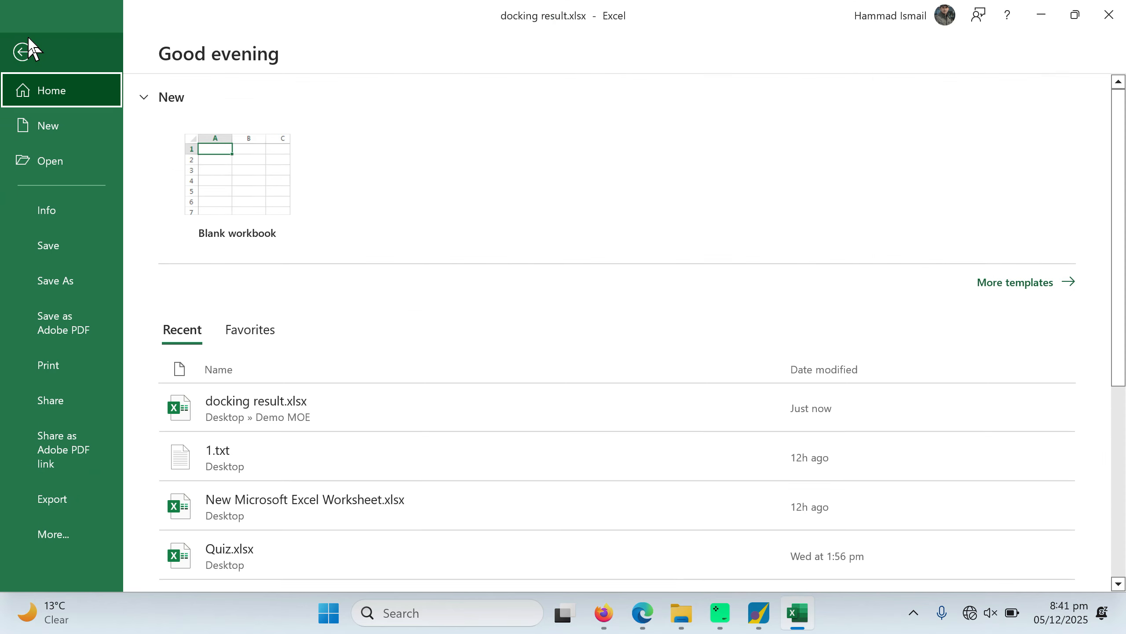
{"action": "left_click", "coordinate": [48, 160]}
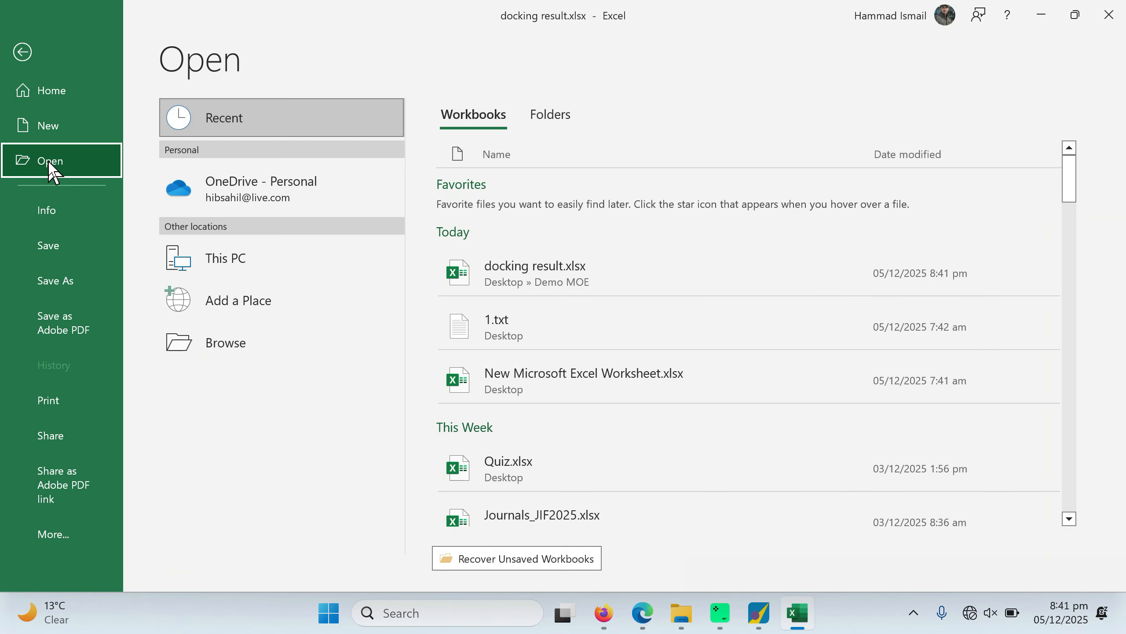
{"action": "left_click", "coordinate": [240, 347]}
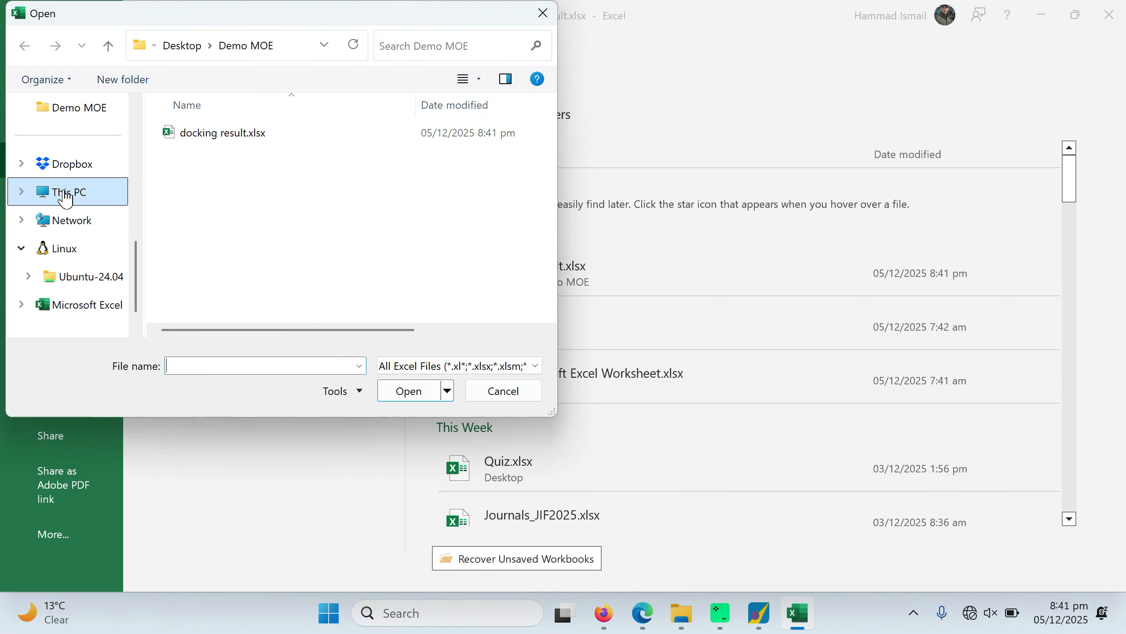
Open docking results.txt from the Demo MOE folder on the Desktop, with all file types shown
{"action": "left_click", "coordinate": [66, 198]}
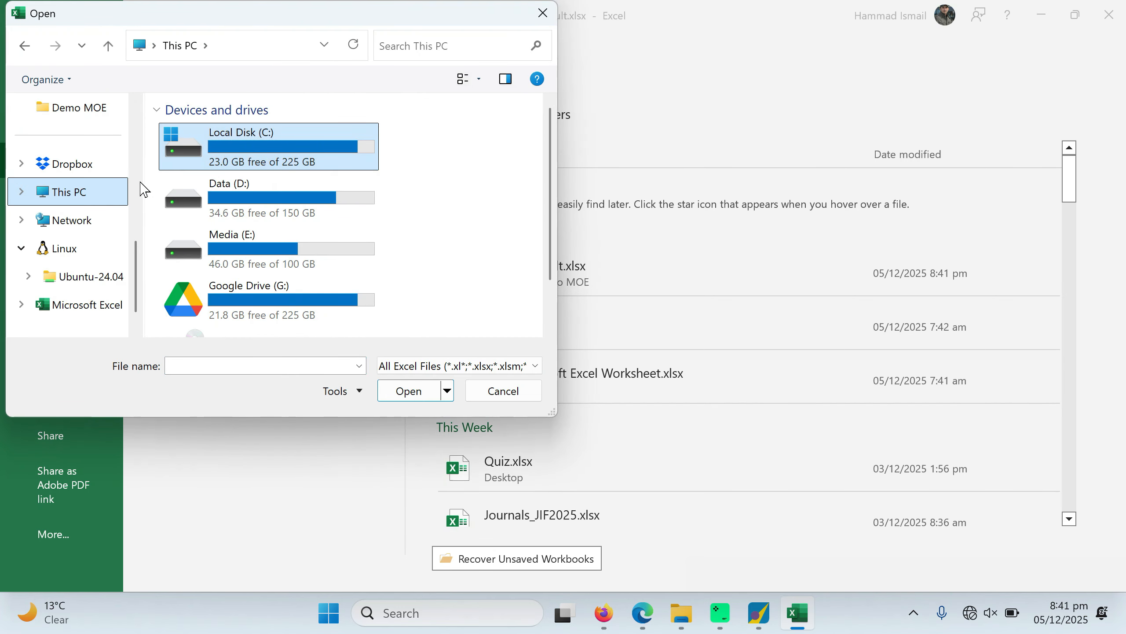
{"action": "left_click_drag", "start_coordinate": [136, 263], "coordinate": [151, 129]}
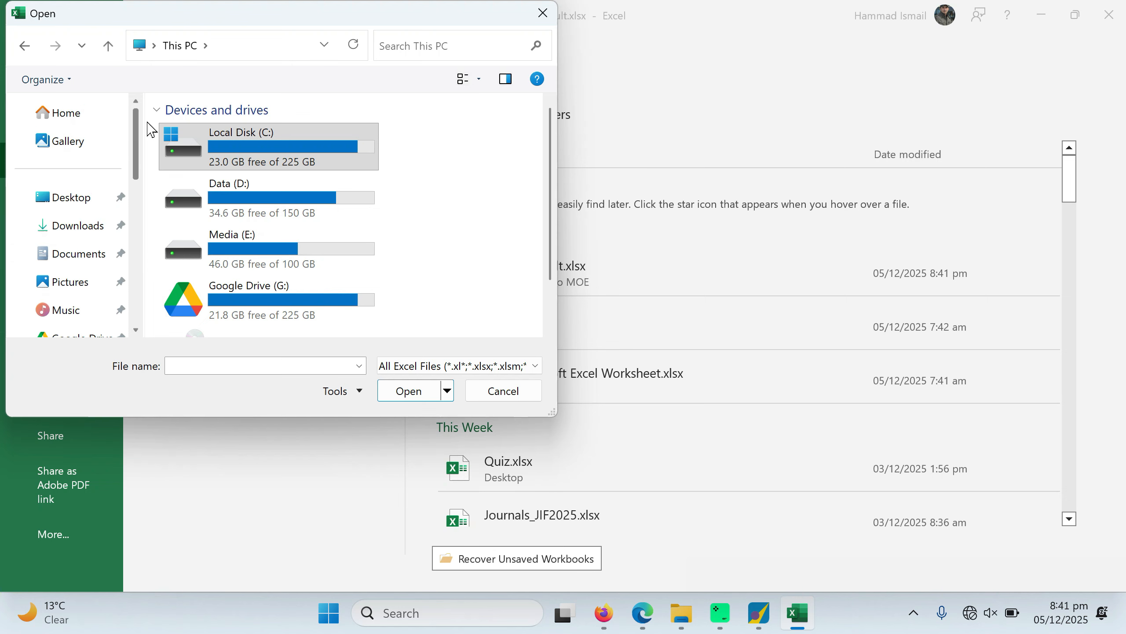
{"action": "left_click", "coordinate": [71, 198]}
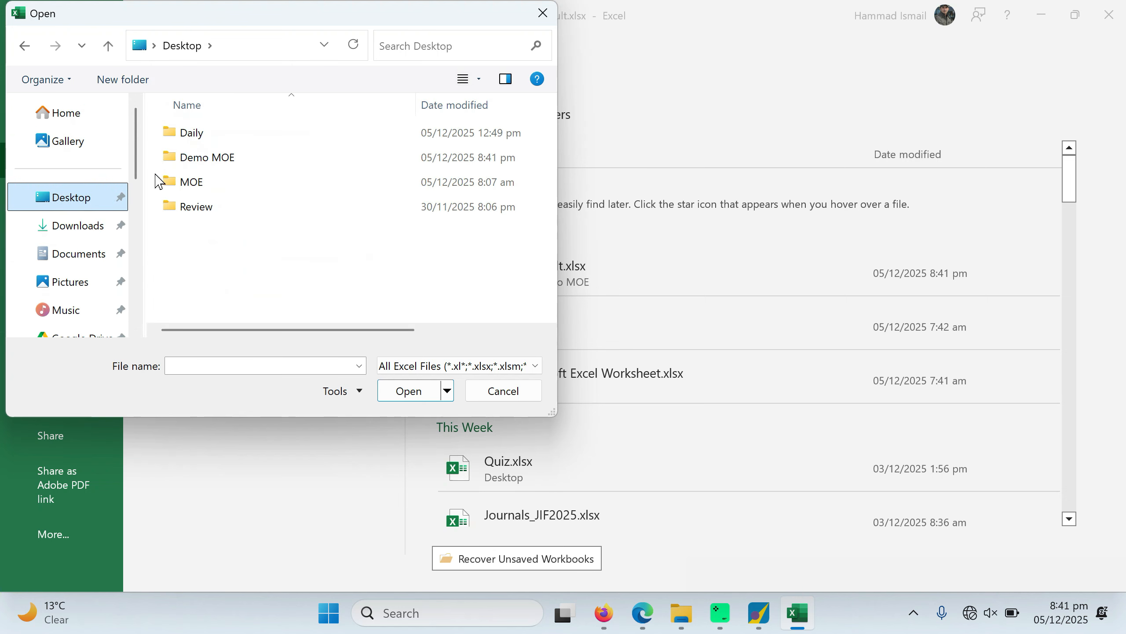
{"action": "left_click", "coordinate": [194, 166]}
{"action": "double_click", "coordinate": [194, 166]}
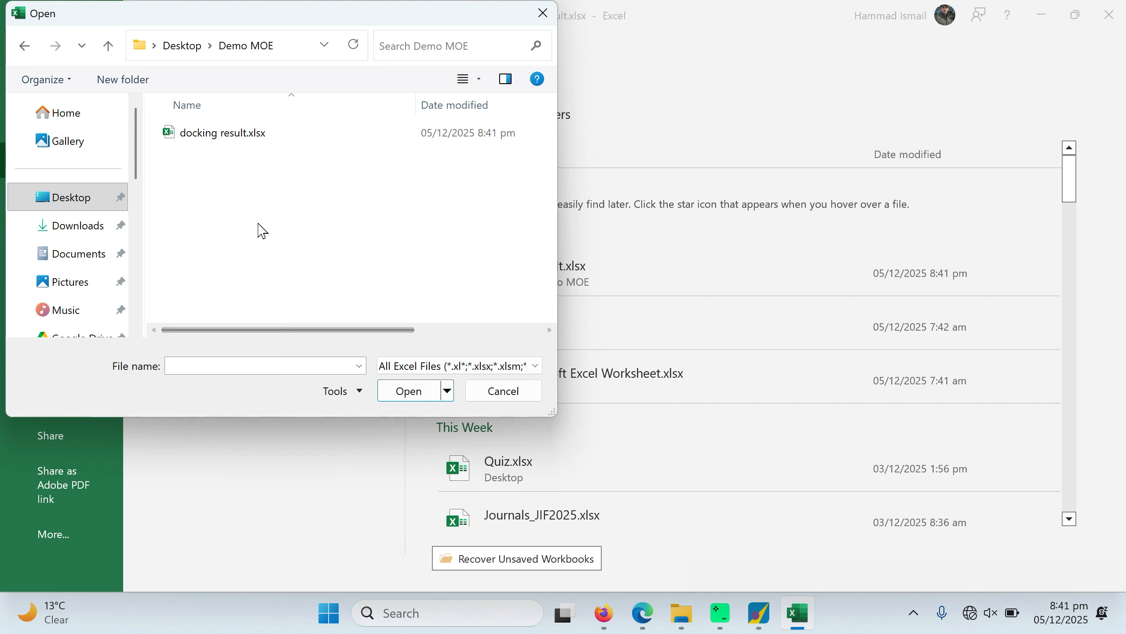
{"action": "left_click", "coordinate": [450, 371]}
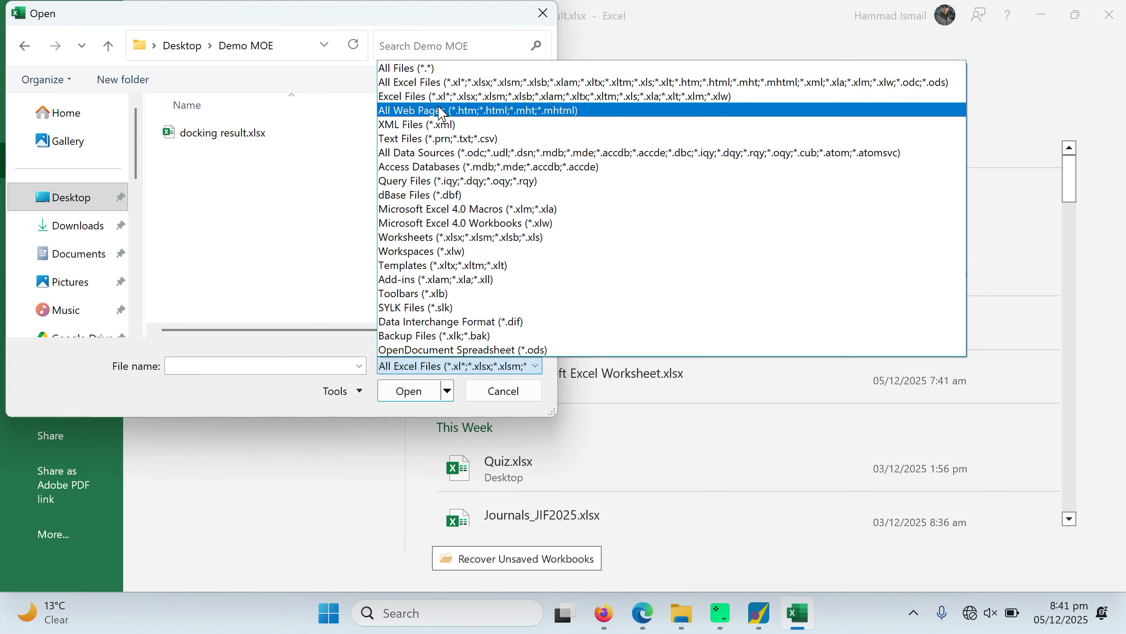
{"action": "left_click", "coordinate": [421, 70]}
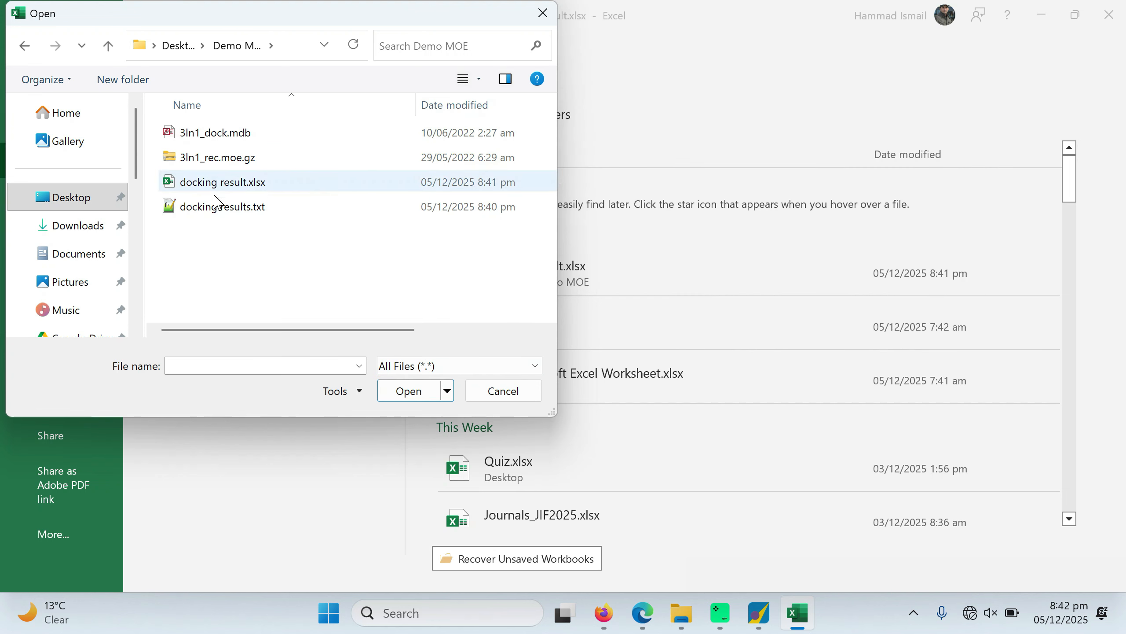
{"action": "left_click", "coordinate": [241, 218]}
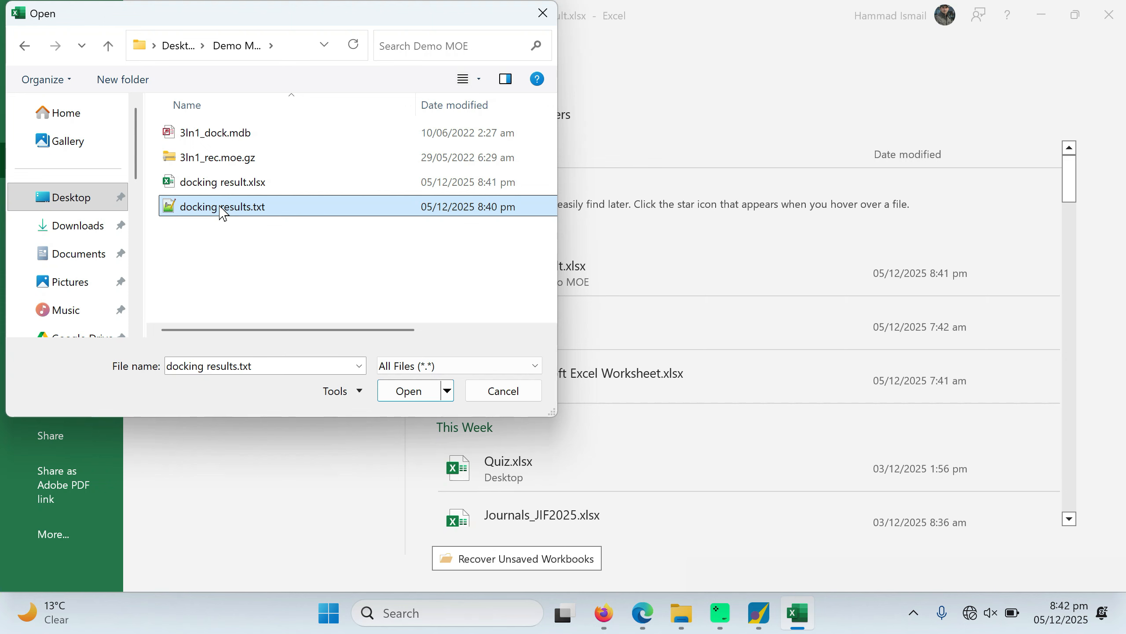
{"action": "left_click", "coordinate": [412, 392]}
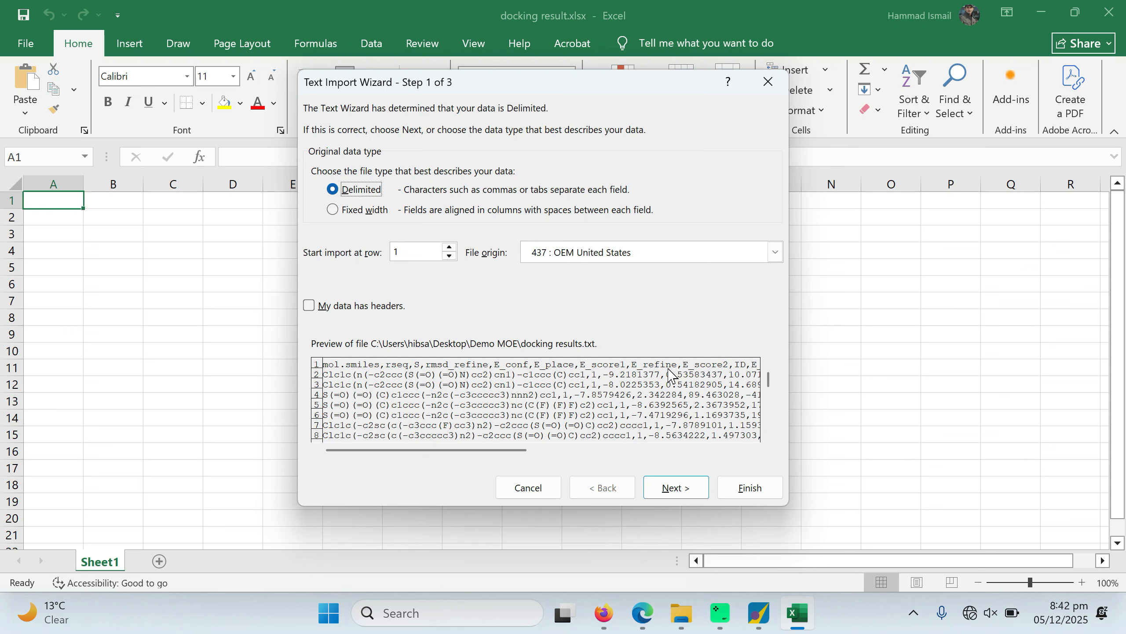
Import the text as delimited data using Tab, Comma and Space delimiters and the General column format
{"action": "left_click", "coordinate": [677, 488]}
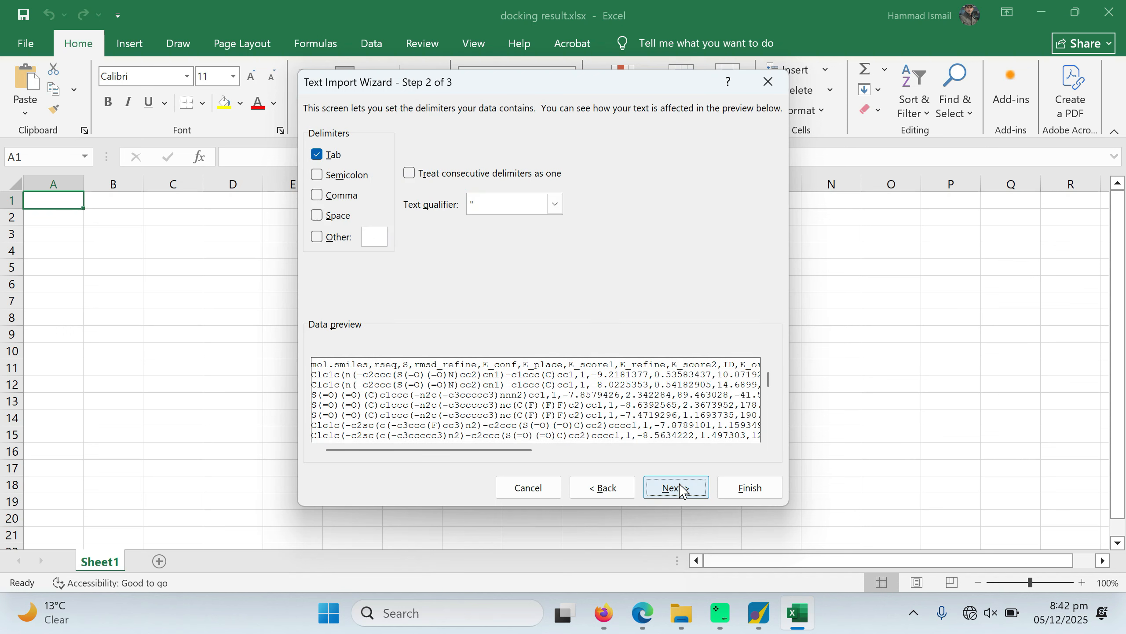
{"action": "left_click", "coordinate": [317, 196]}
{"action": "left_click", "coordinate": [316, 196]}
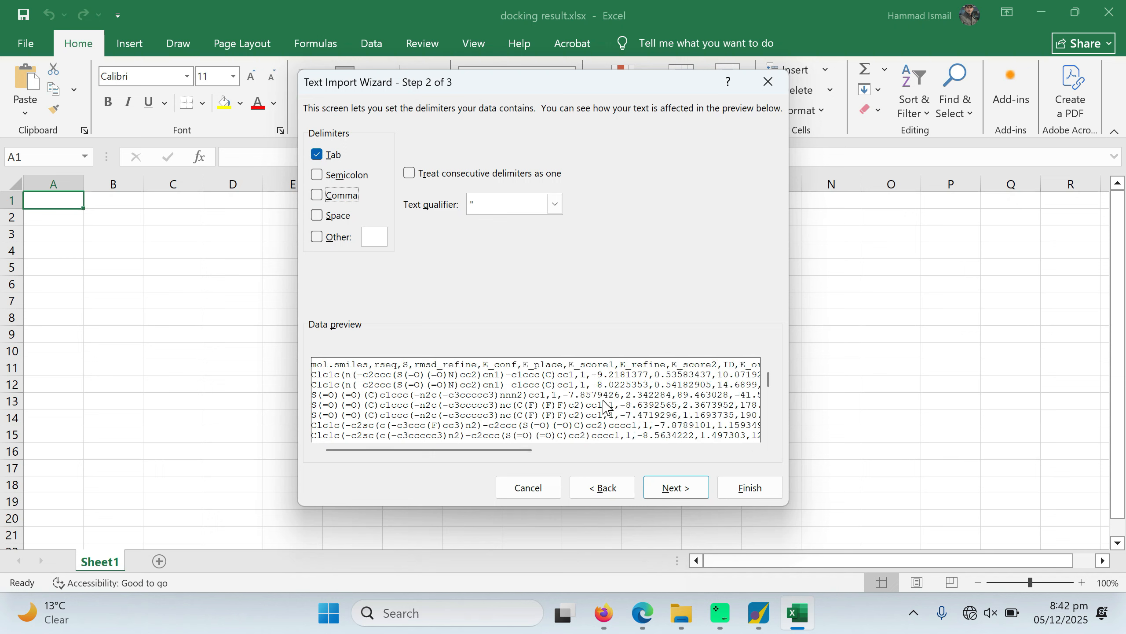
{"action": "left_click", "coordinate": [317, 196]}
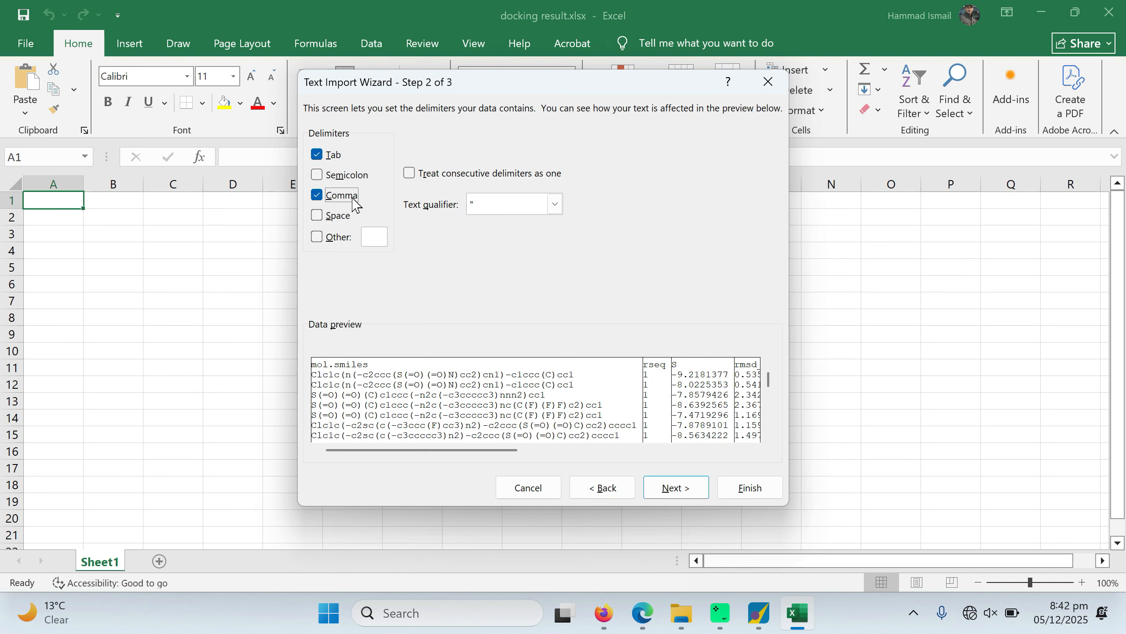
{"action": "left_click", "coordinate": [318, 216]}
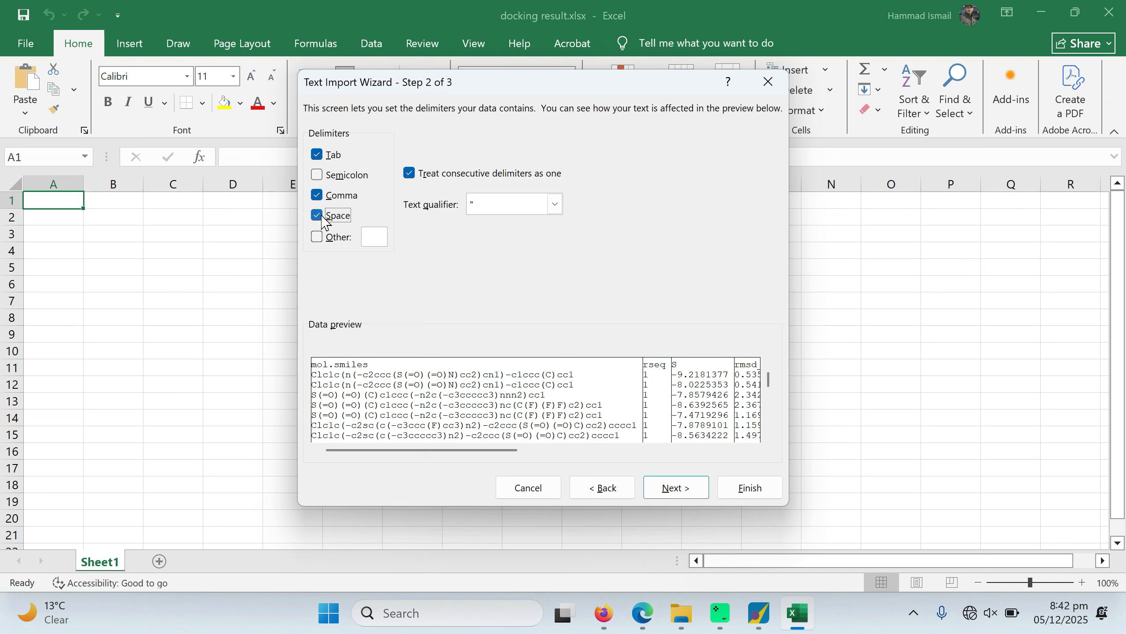
{"action": "left_click", "coordinate": [673, 488]}
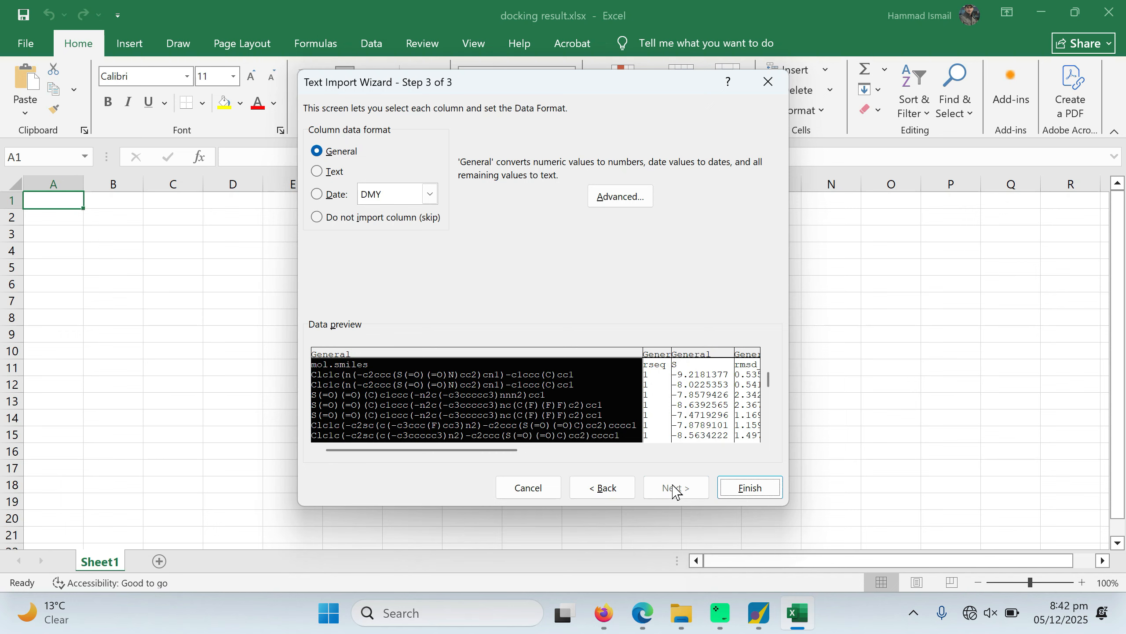
{"action": "left_click", "coordinate": [747, 490]}
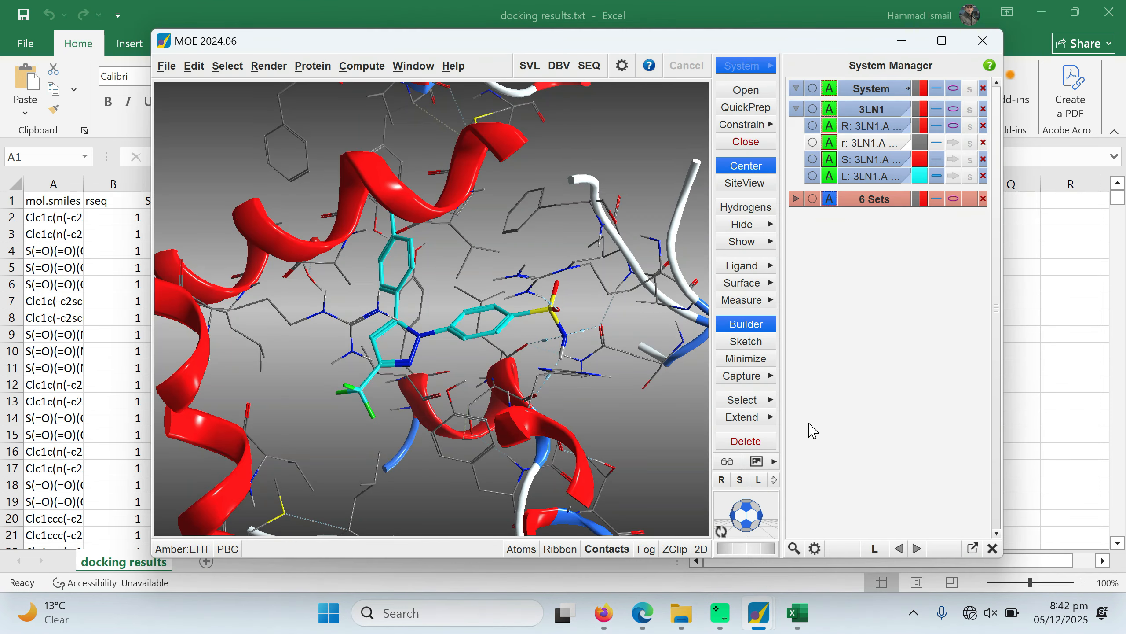
Switch to MOE to compare the 3ln1_dock.mdb entries in the Database Viewer with the imported Excel rows, and return to Excel
{"action": "mouse_move", "coordinate": [758, 614]}
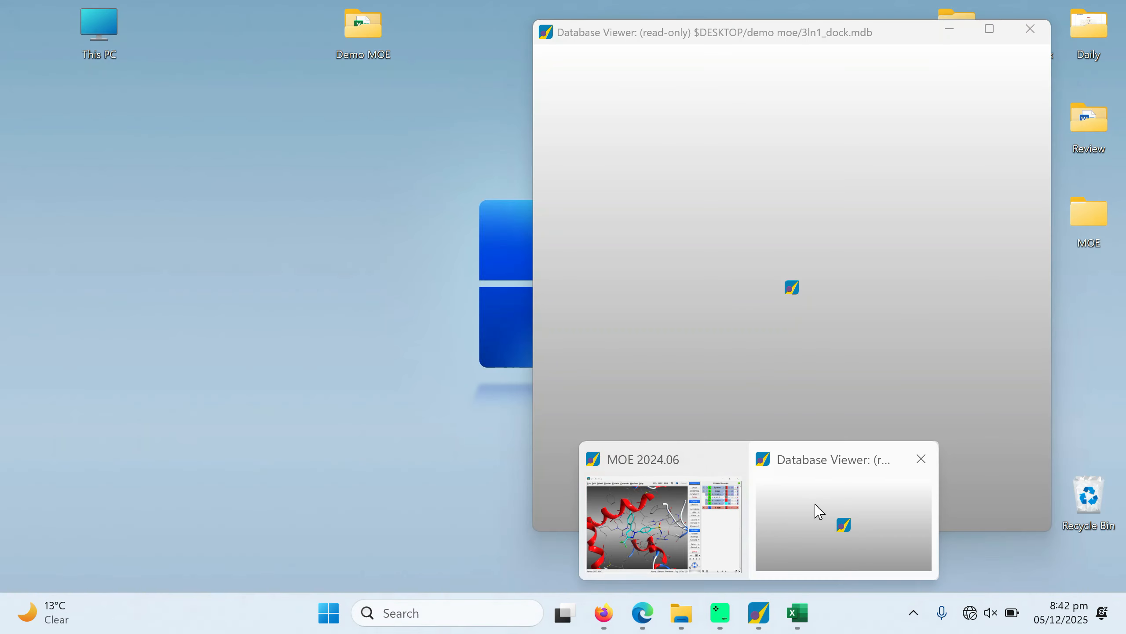
{"action": "left_click", "coordinate": [817, 510]}
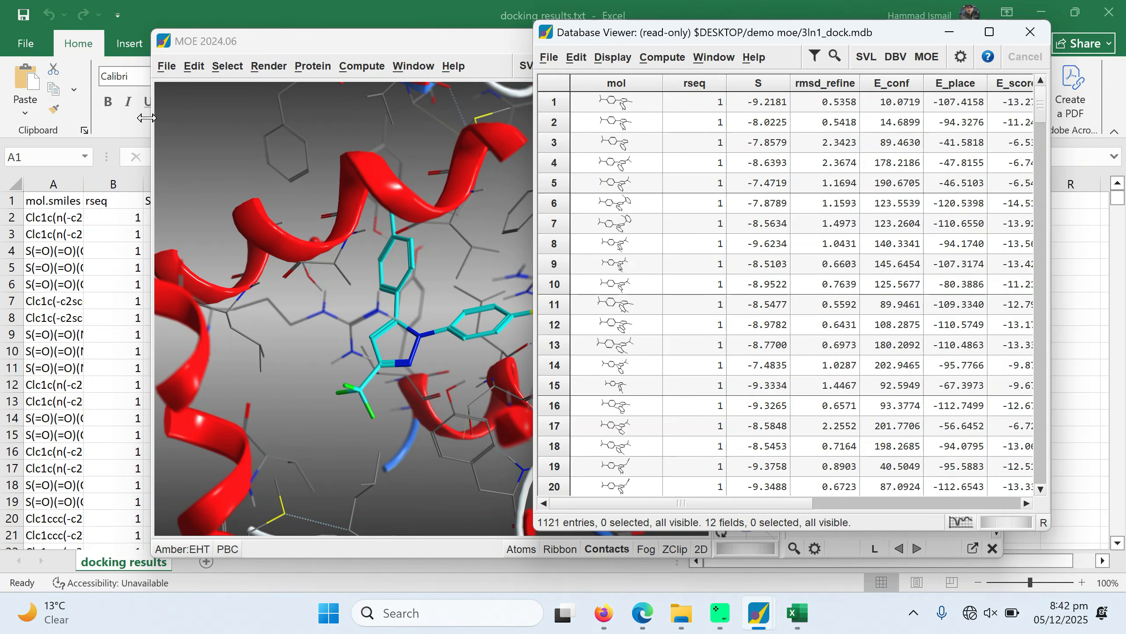
{"action": "left_click", "coordinate": [308, 33]}
{"action": "left_click", "coordinate": [900, 41]}
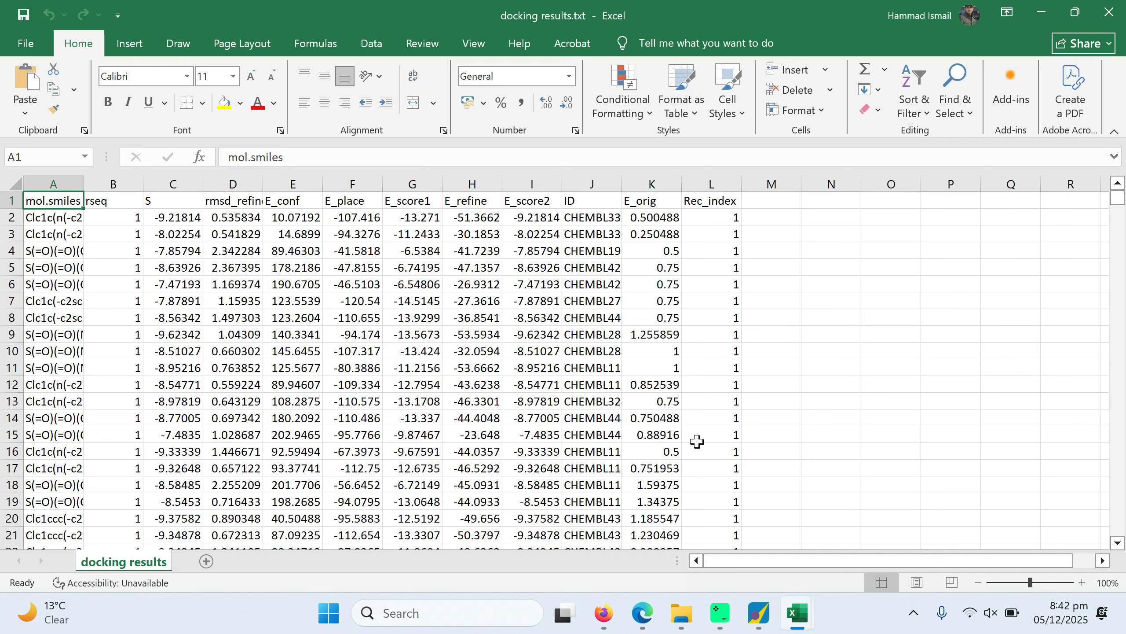
{"action": "left_click", "coordinate": [764, 619]}
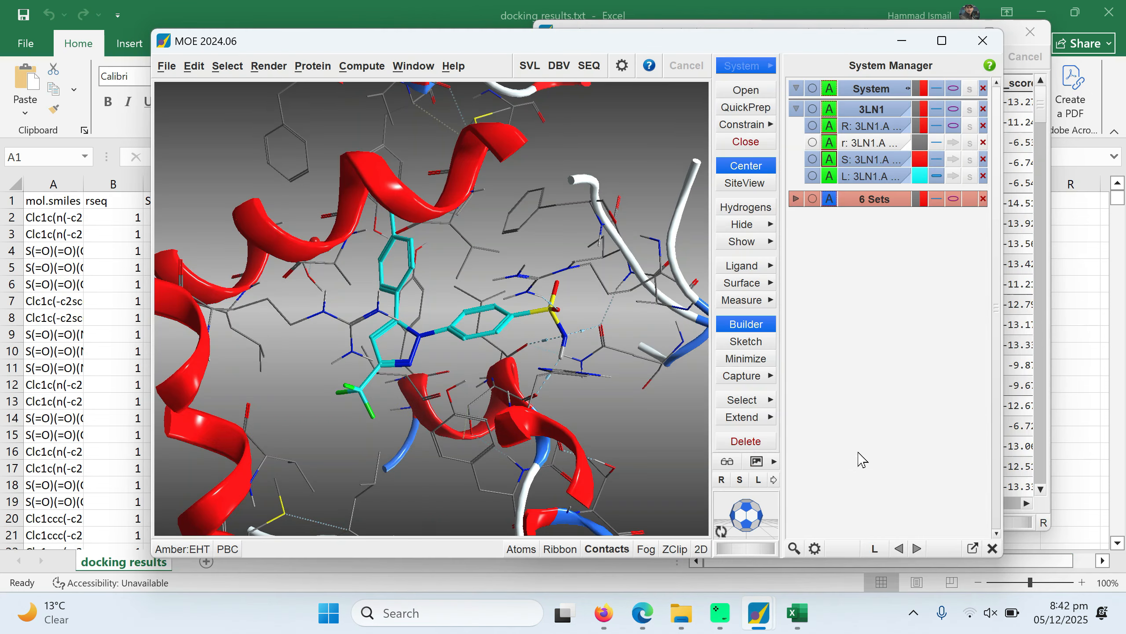
{"action": "left_click", "coordinate": [1018, 413]}
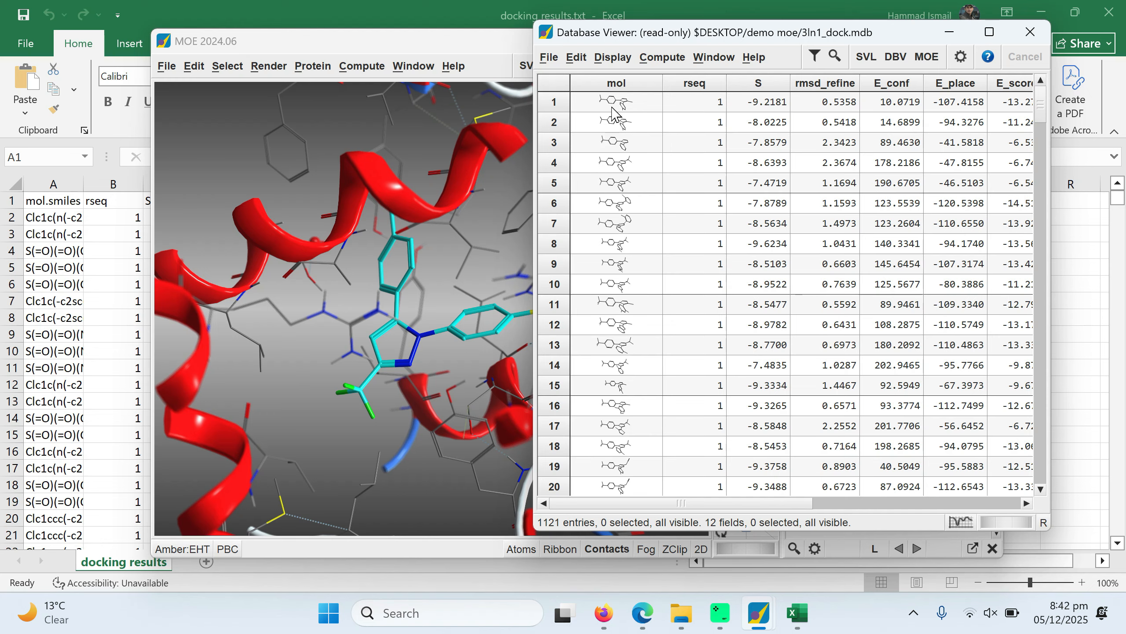
{"action": "left_click", "coordinate": [43, 256]}
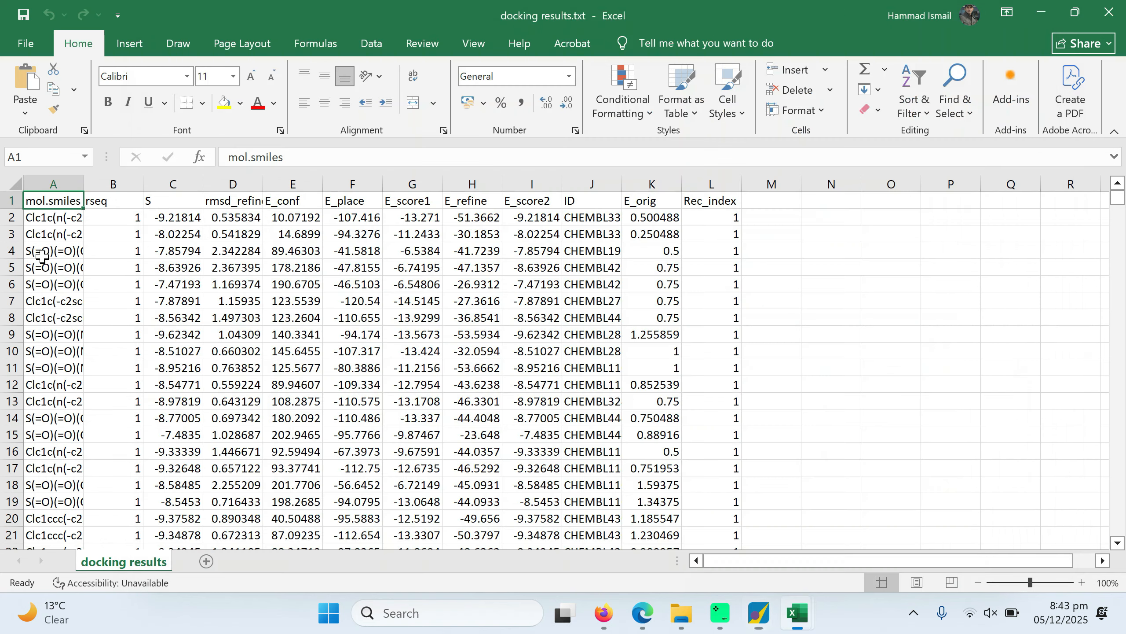
Fit the widths of the mol.smiles and rmsd_refine columns to their contents
{"action": "double_click", "coordinate": [83, 184]}
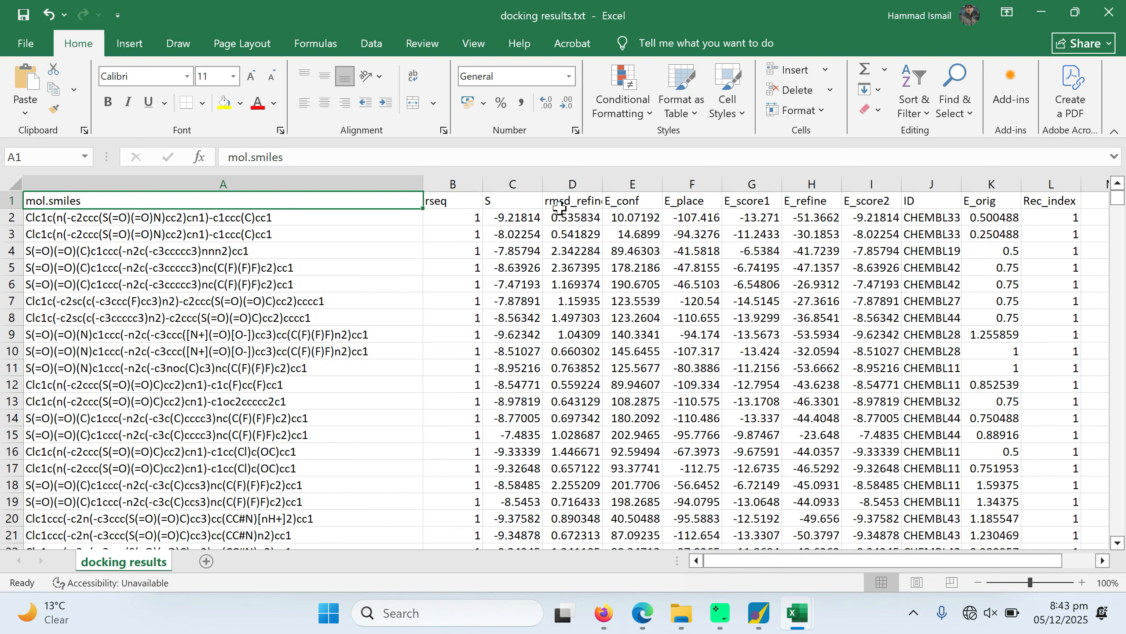
{"action": "double_click", "coordinate": [603, 181]}
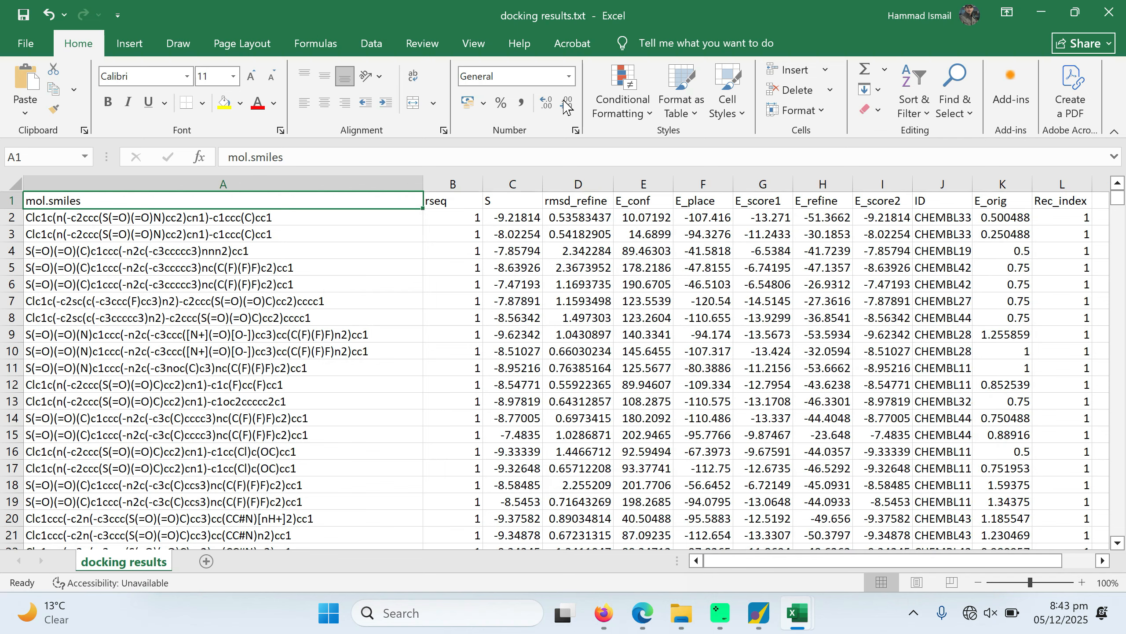
{"action": "mouse_move", "coordinate": [1116, 198]}
{"action": "left_mouse_down"}
{"action": "mouse_move", "coordinate": [1125, 451]}
{"action": "mouse_move", "coordinate": [565, 218]}
{"action": "mouse_move", "coordinate": [565, 127]}
{"action": "mouse_move", "coordinate": [1122, 222]}
{"action": "mouse_move", "coordinate": [1122, 198]}
{"action": "left_mouse_up"}
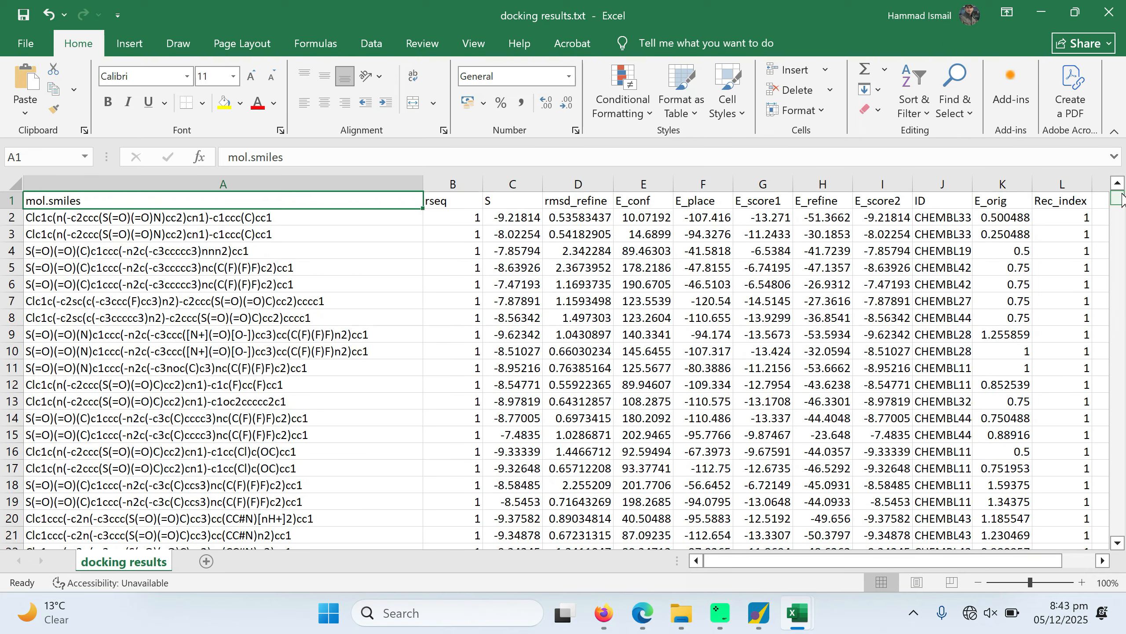